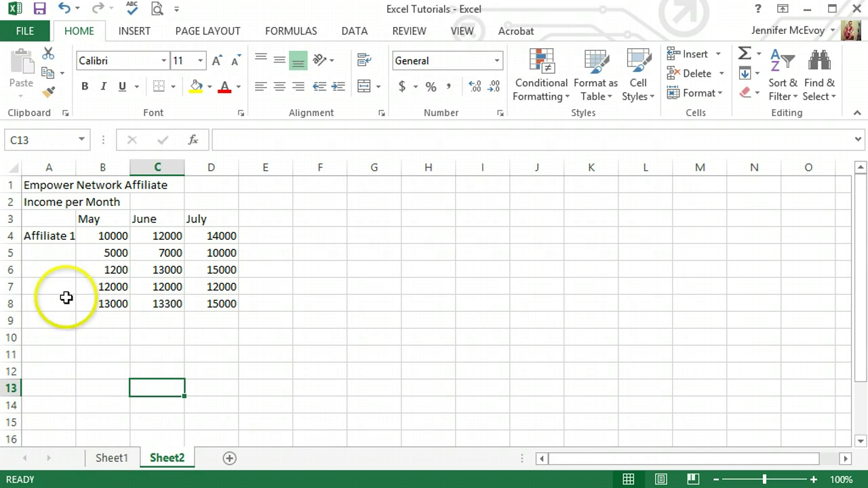
Step: Fill the Affiliate 1 label in A4 down as a numbered series through A8
{"action": "left_click", "coordinate": [54, 239]}
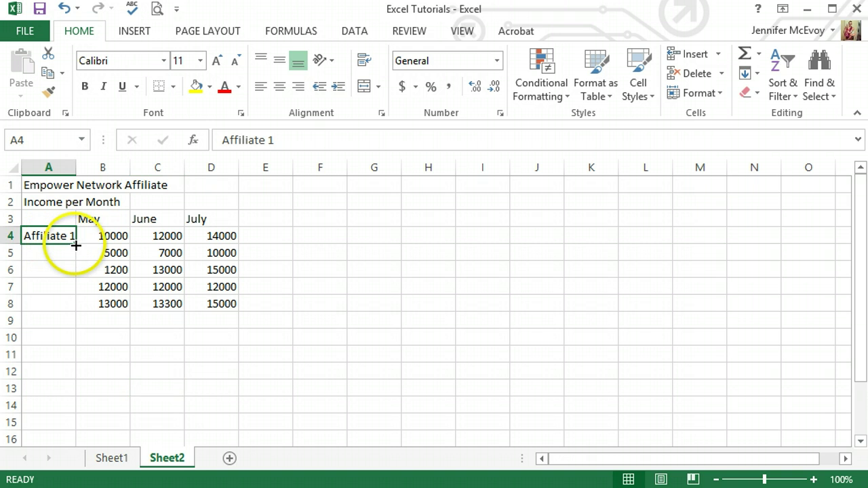
{"action": "left_click_drag", "start_coordinate": [75, 244], "coordinate": [74, 311]}
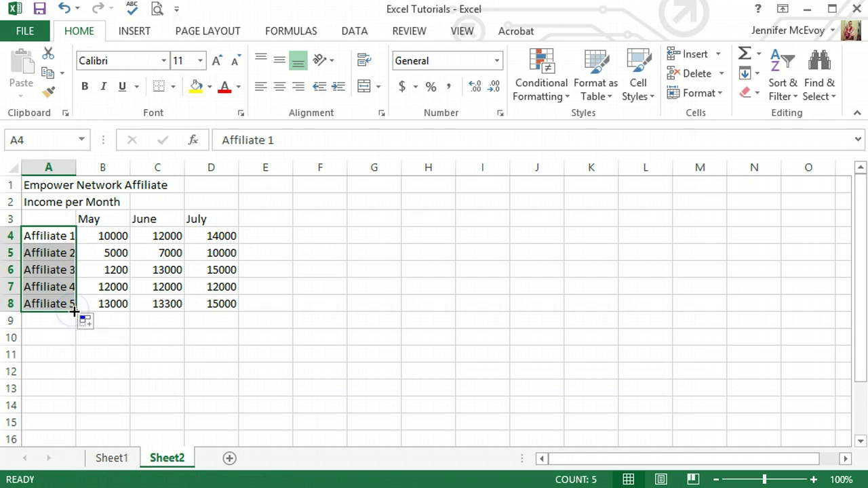
{"action": "left_click", "coordinate": [281, 261]}
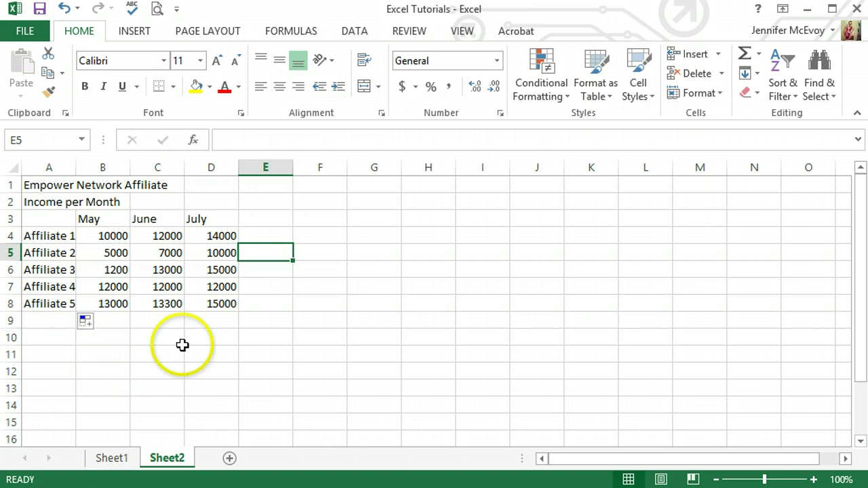
Step: Enter the label "Total" in A10 for the monthly totals and in F3 for the affiliate totals
{"action": "left_click", "coordinate": [48, 339]}
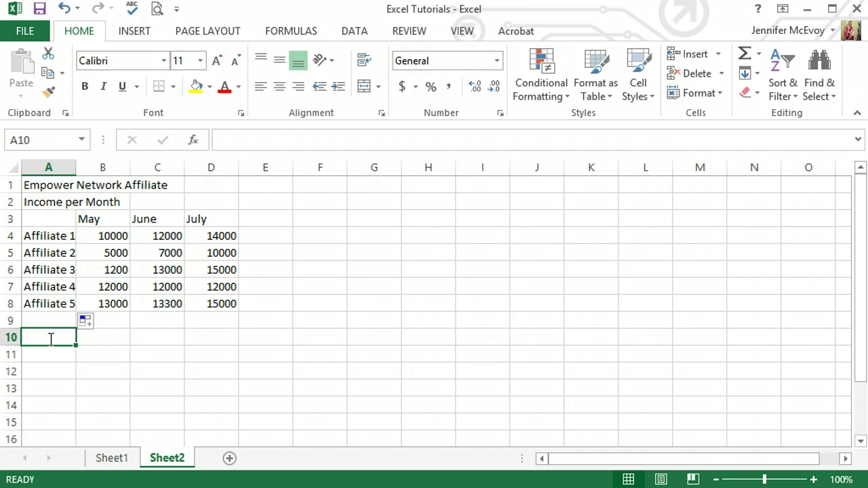
{"action": "type", "text": "T"}
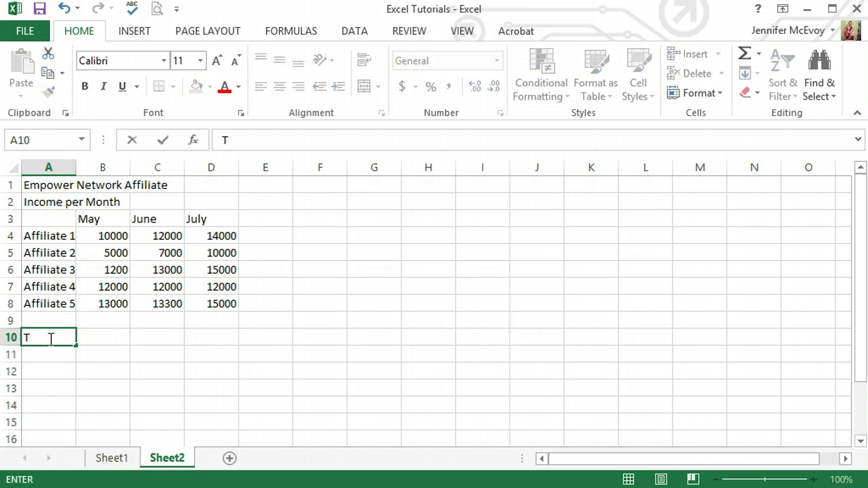
{"action": "type", "text": "otal"}
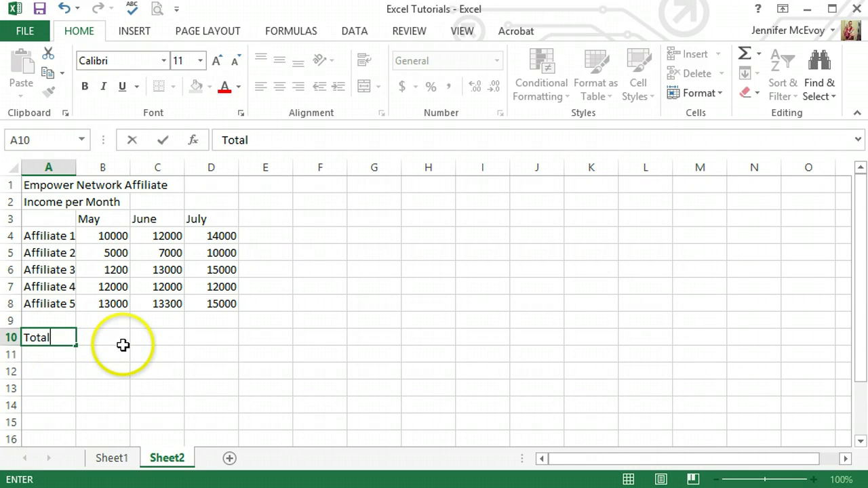
{"action": "left_click", "coordinate": [305, 219]}
{"action": "type", "text": "T"}
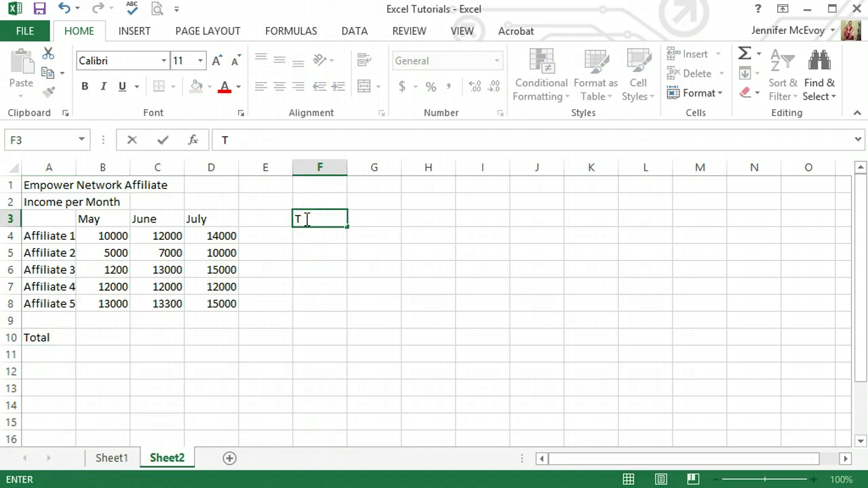
{"action": "type", "text": "otal"}
{"action": "key", "text": "Return"}
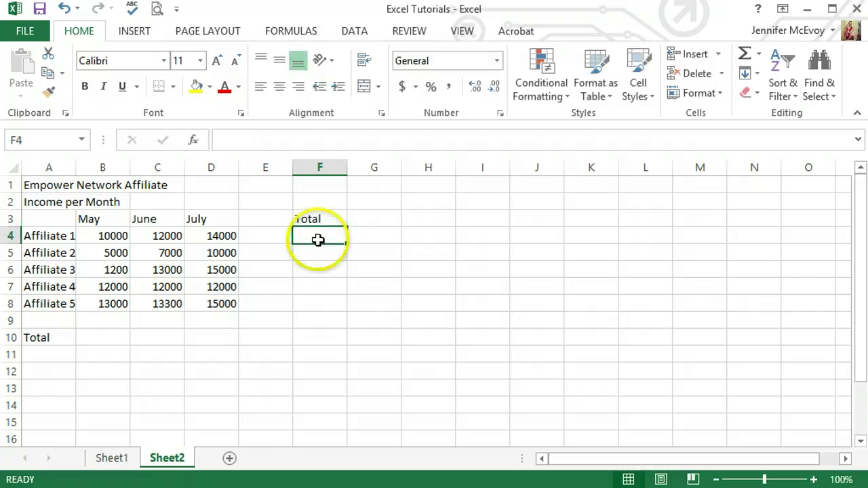
Step: Total the May incomes in B10 by applying AutoSum to the range B4:B10
{"action": "left_click", "coordinate": [105, 339]}
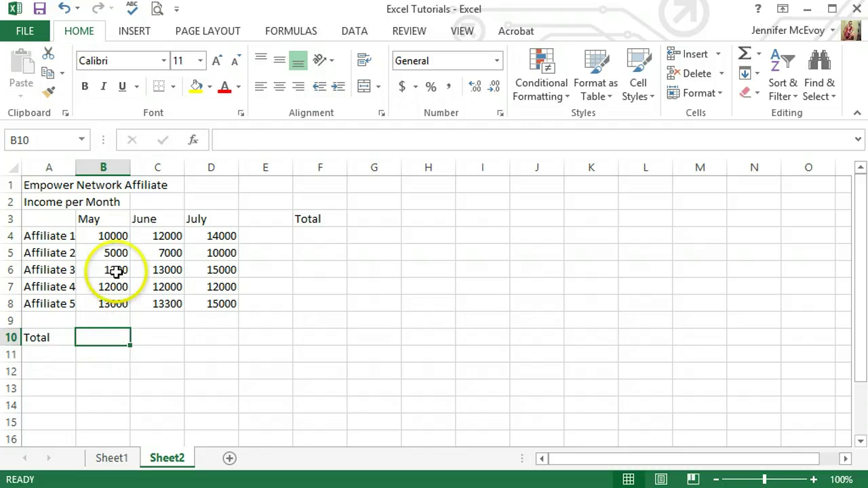
{"action": "left_click_drag", "start_coordinate": [113, 235], "coordinate": [104, 335]}
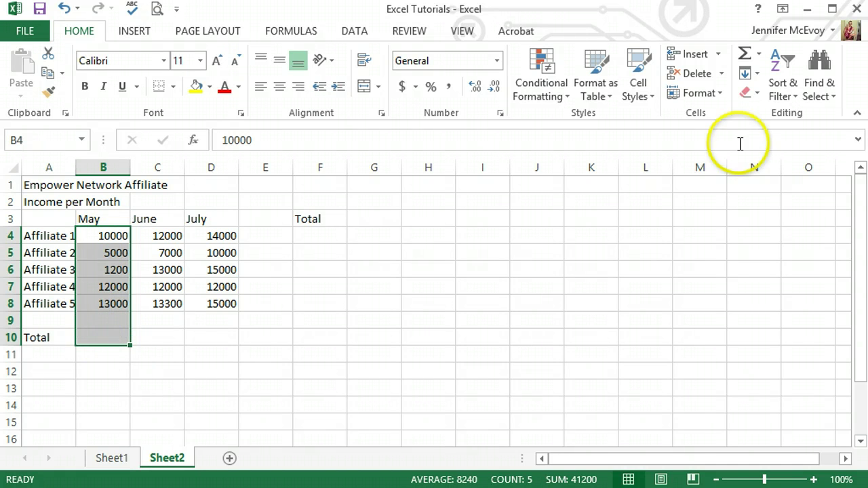
{"action": "left_click", "coordinate": [743, 60]}
Step: Total the June incomes in C10 with a SUM function over C4:C8
{"action": "left_click", "coordinate": [170, 338]}
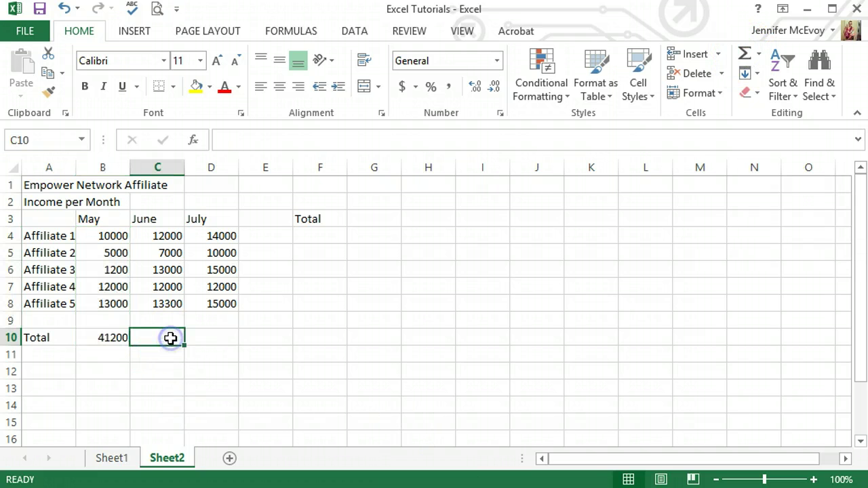
{"action": "type", "text": "="}
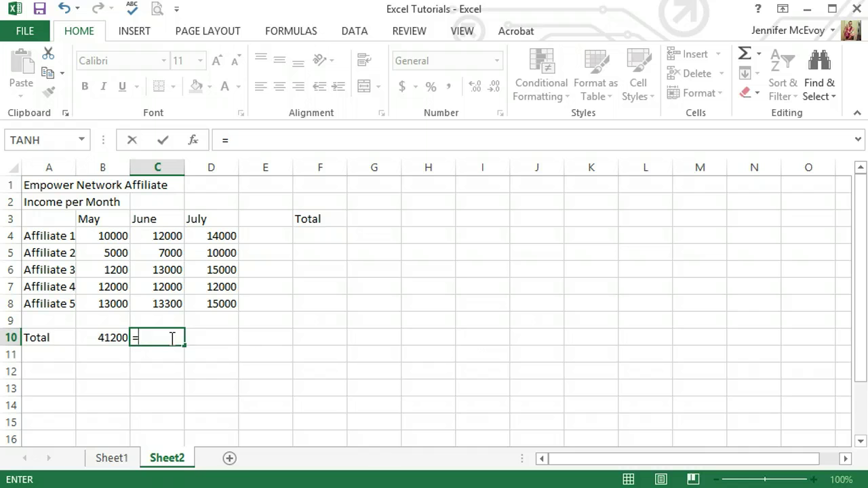
{"action": "type", "text": "sum"}
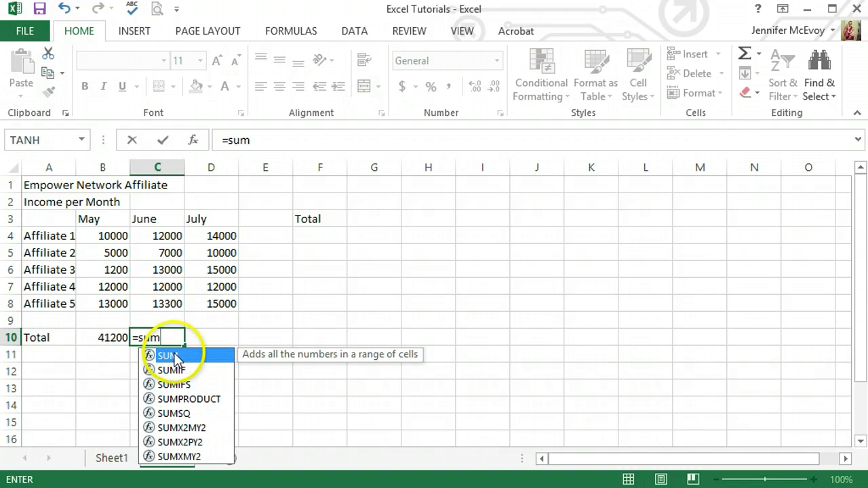
{"action": "double_click", "coordinate": [170, 356]}
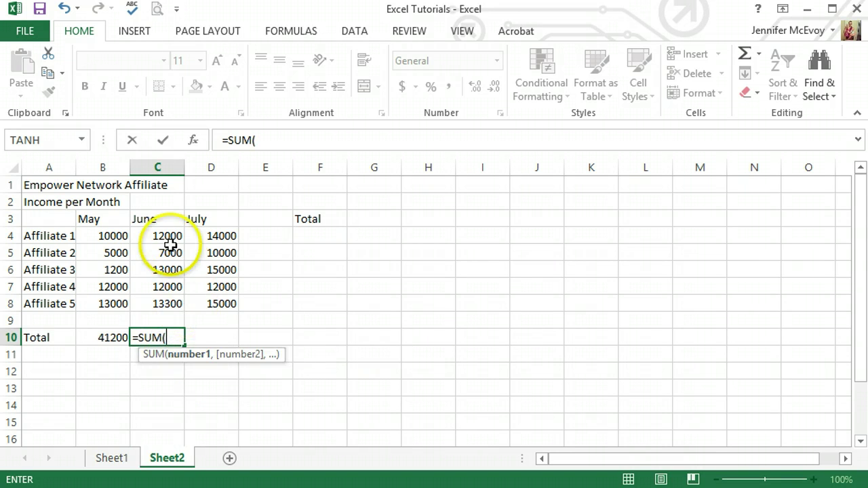
{"action": "left_click_drag", "start_coordinate": [169, 237], "coordinate": [166, 307]}
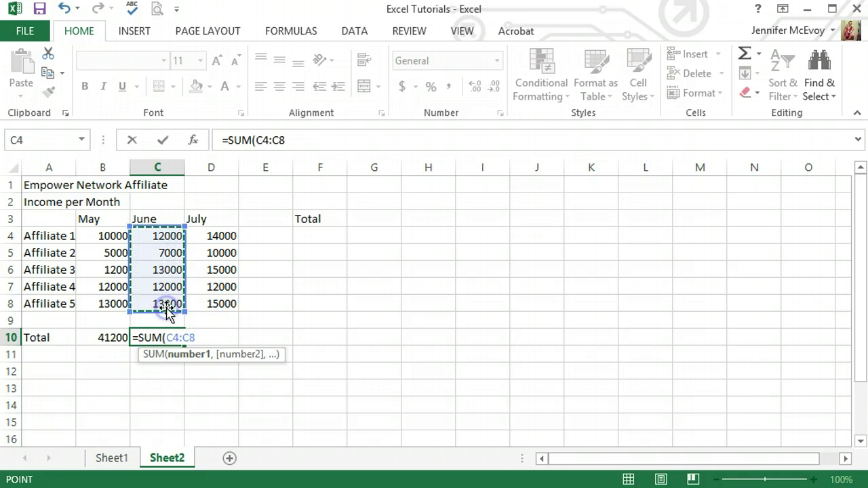
{"action": "key", "text": "Return"}
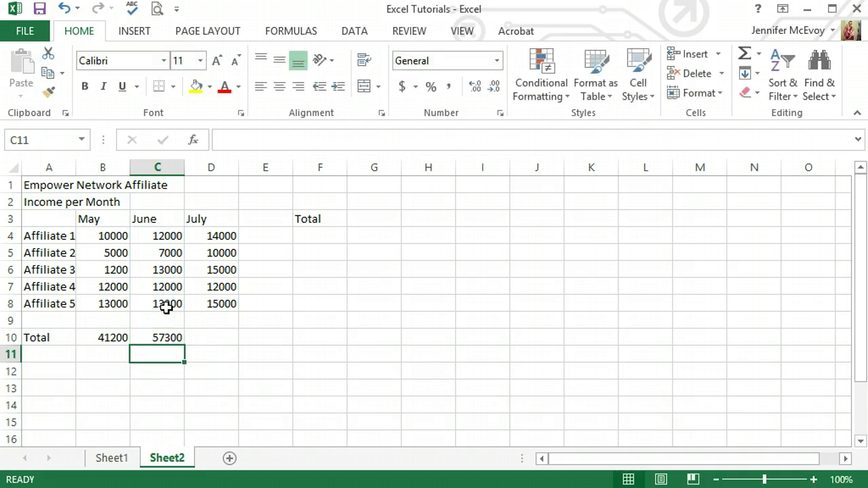
Step: Total the July incomes in D10 by adding the individual cells with the formula =D4+D5+D6+D7+D8
{"action": "left_click", "coordinate": [222, 343]}
{"action": "type", "text": "="}
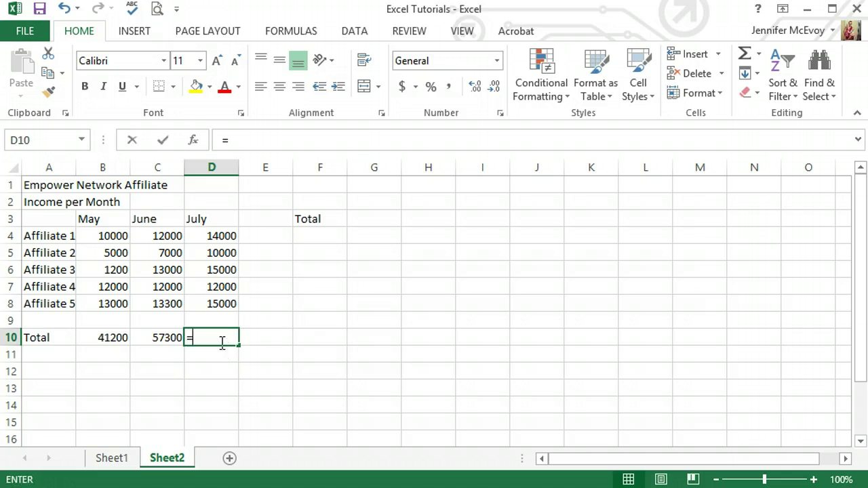
{"action": "left_click", "coordinate": [233, 236]}
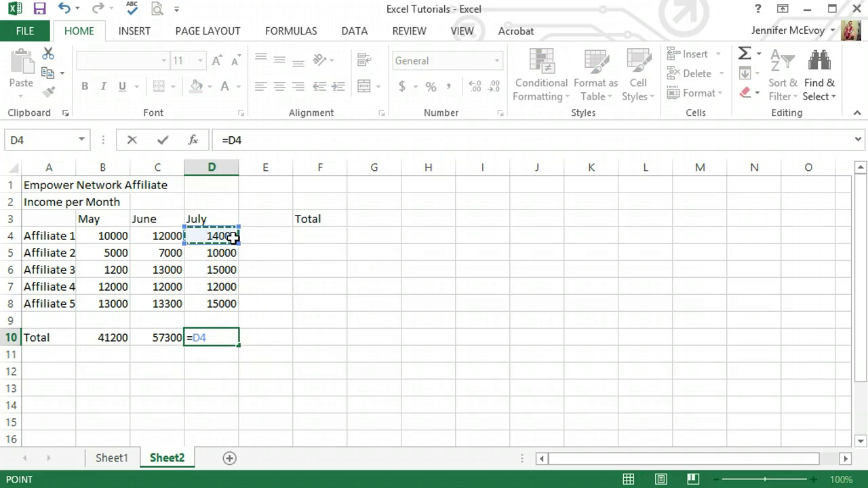
{"action": "type", "text": "+"}
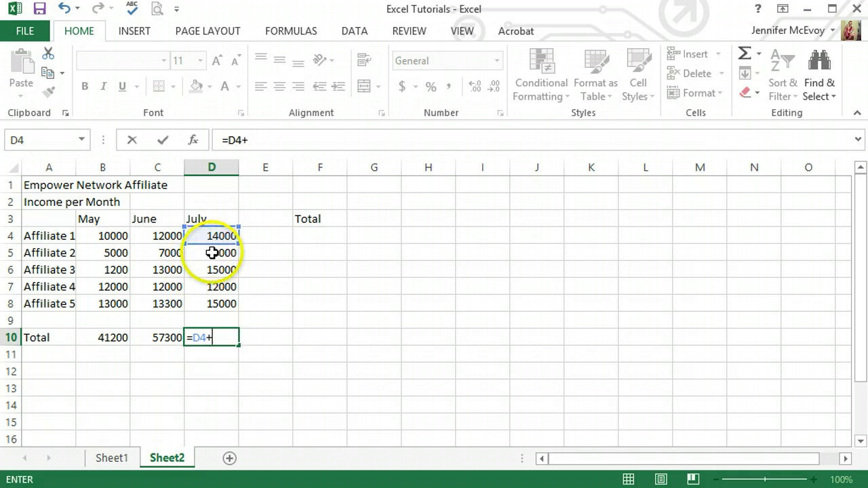
{"action": "left_click", "coordinate": [212, 253]}
{"action": "type", "text": "+"}
{"action": "left_click", "coordinate": [213, 270]}
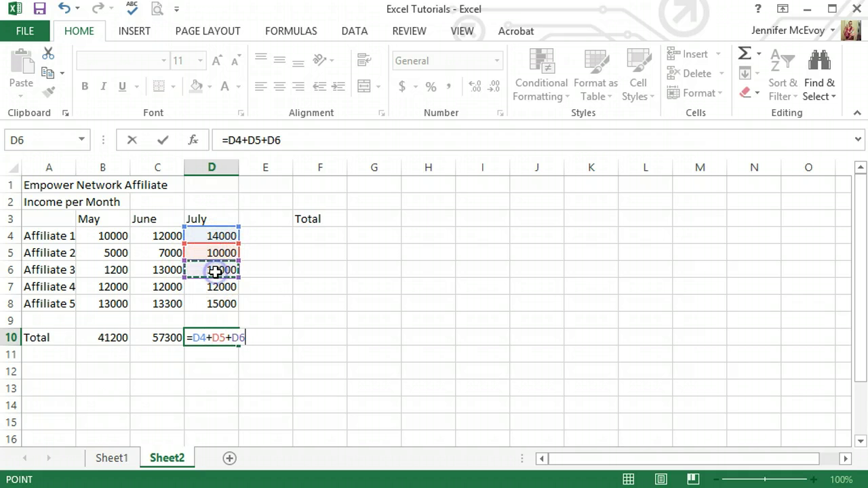
{"action": "type", "text": "+"}
{"action": "left_click", "coordinate": [215, 286]}
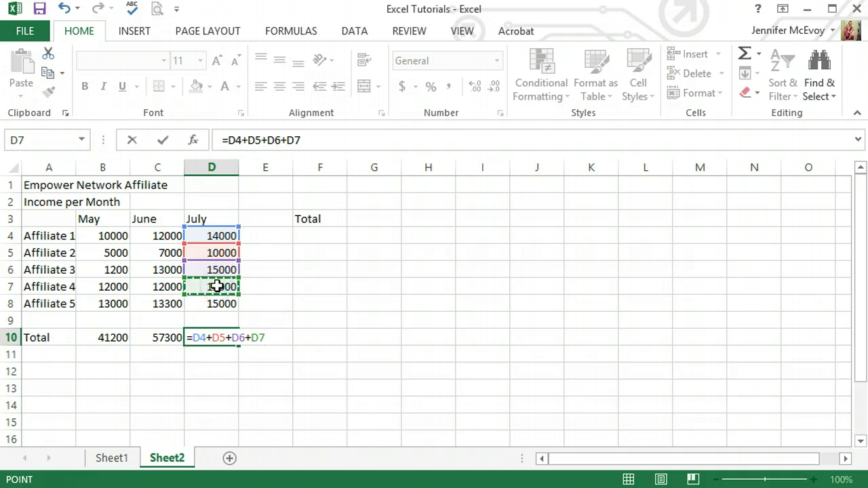
{"action": "type", "text": "+"}
{"action": "left_click", "coordinate": [219, 302]}
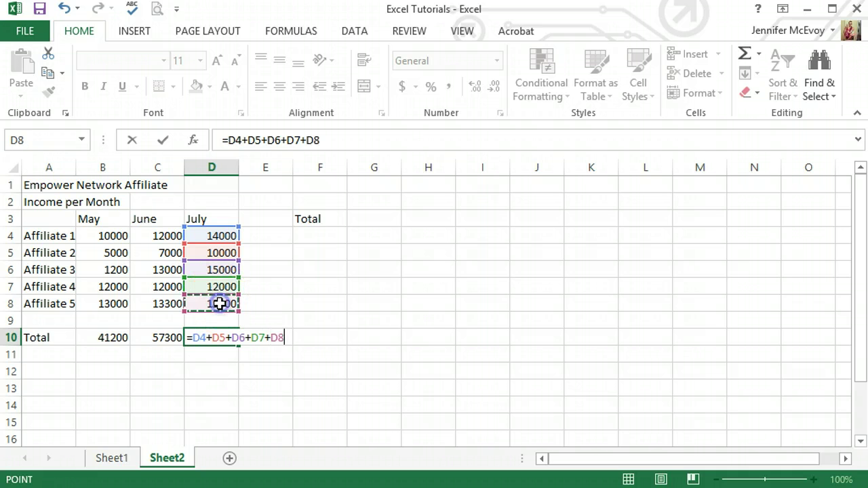
{"action": "key", "text": "Return"}
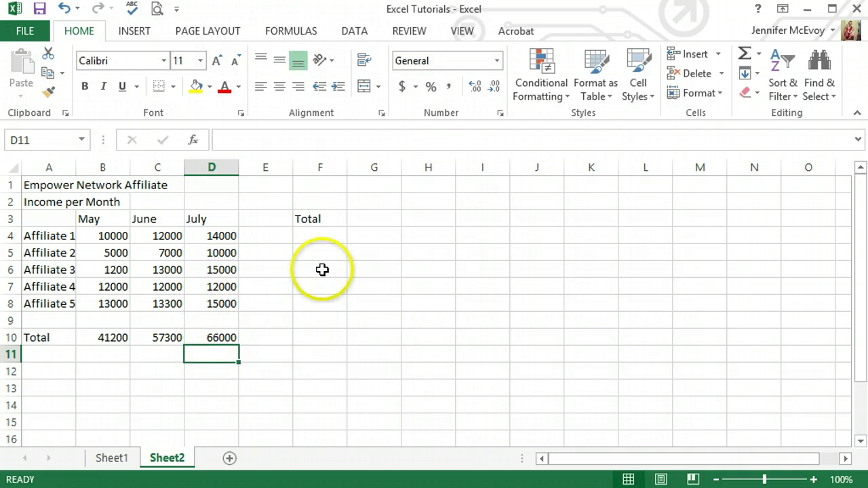
Step: Total Affiliate 1's three months in F4 with the formula =SUM(B4:D4)
{"action": "left_click", "coordinate": [319, 237]}
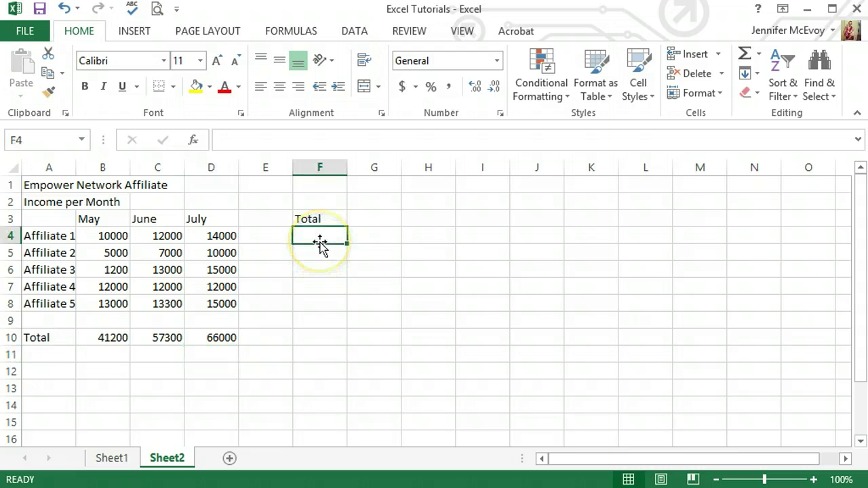
{"action": "type", "text": "=sum"}
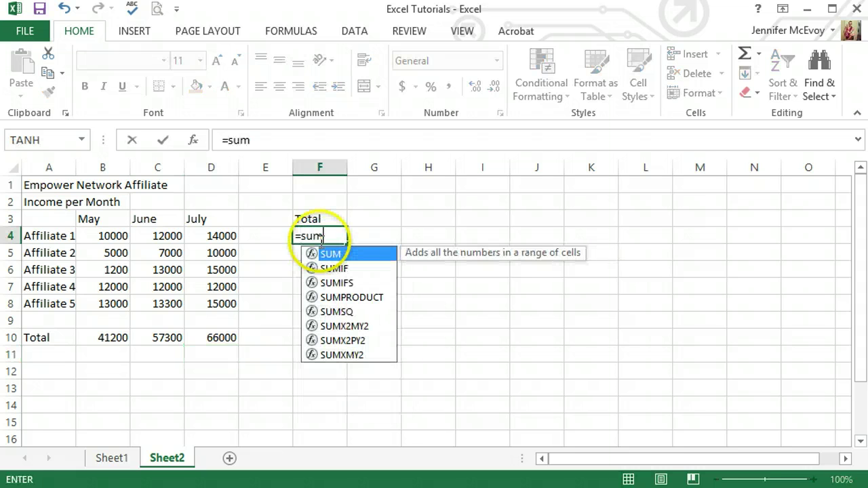
{"action": "double_click", "coordinate": [334, 254]}
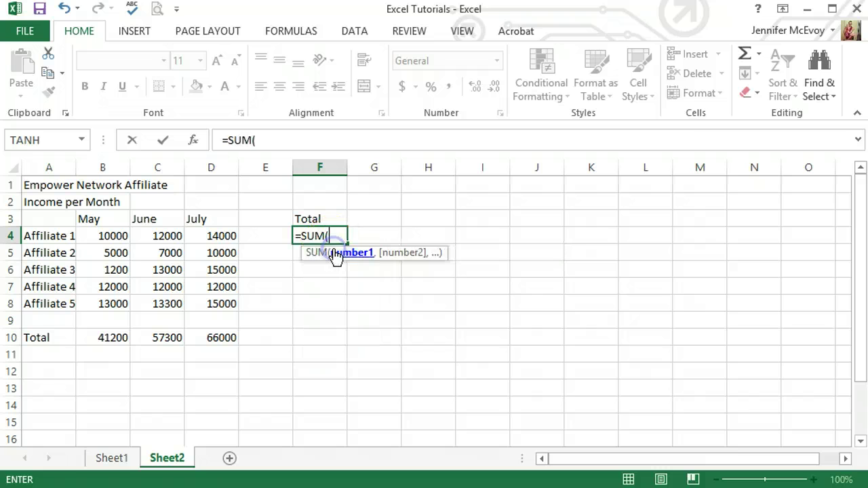
{"action": "left_click_drag", "start_coordinate": [124, 242], "coordinate": [231, 237]}
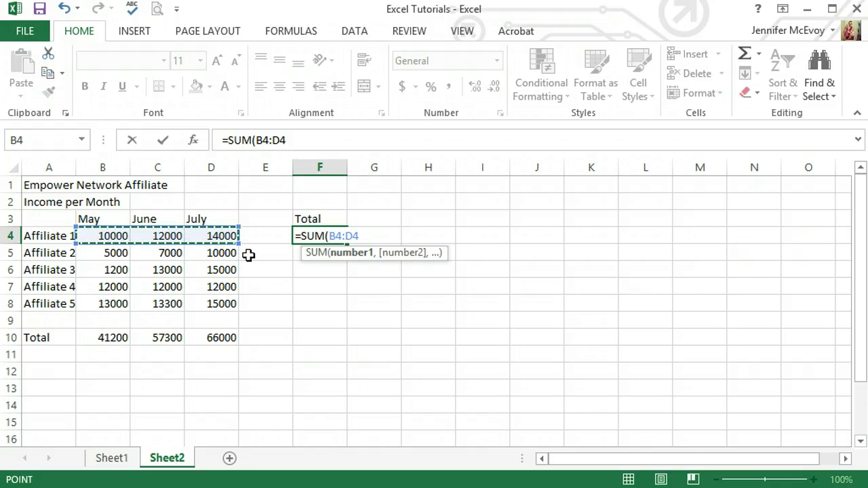
{"action": "type", "text": ")"}
{"action": "key", "text": "Return"}
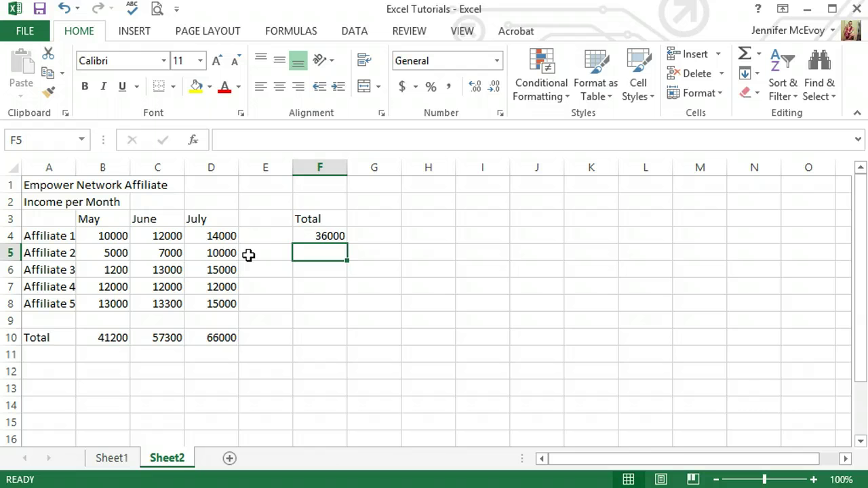
Step: Copy the total formula from F4 down through F8 and check which cells the formula in F8 references
{"action": "left_click", "coordinate": [319, 236]}
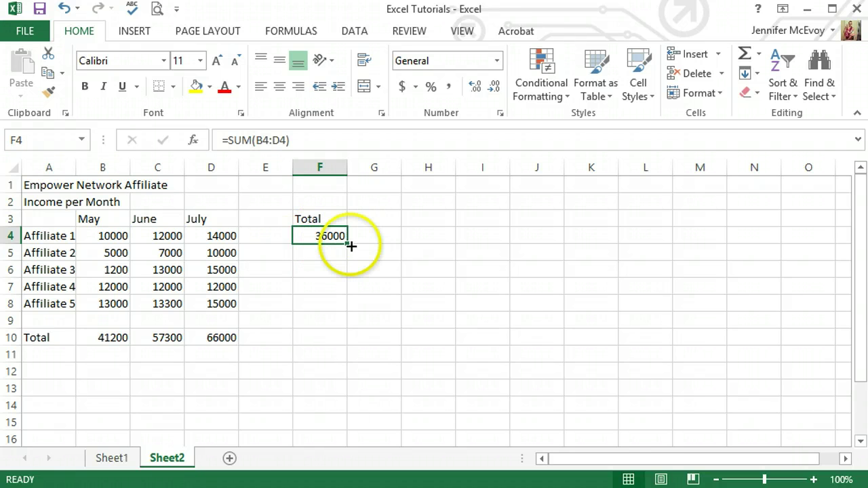
{"action": "left_click_drag", "start_coordinate": [346, 243], "coordinate": [352, 317]}
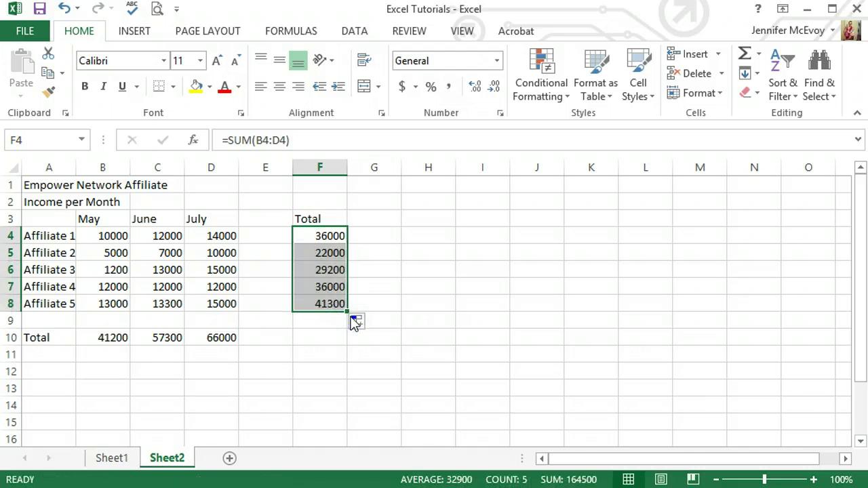
{"action": "left_click", "coordinate": [316, 304]}
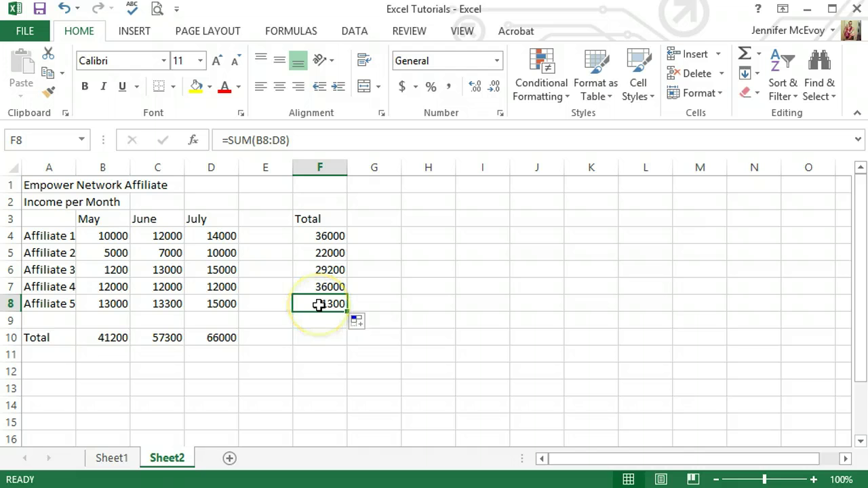
{"action": "double_click", "coordinate": [318, 304]}
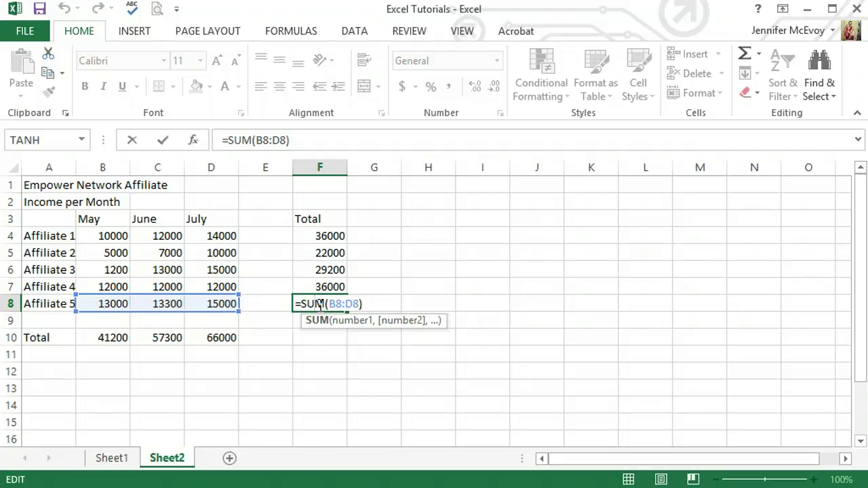
{"action": "key", "text": "Return"}
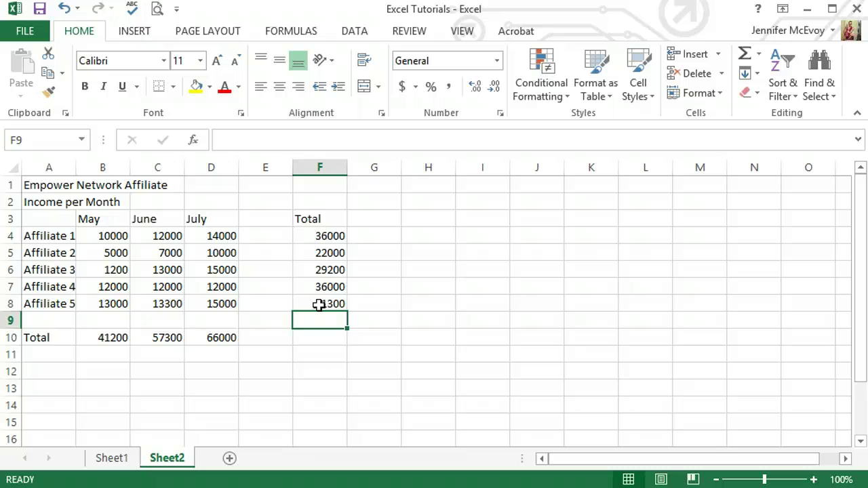
Step: Enter the section heading "For all Affiliates" in A12 below the monthly totals
{"action": "left_click", "coordinate": [56, 374]}
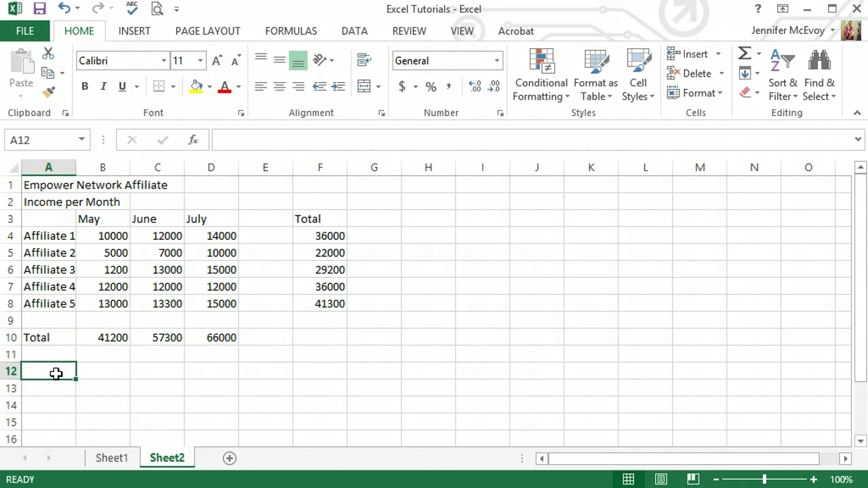
{"action": "type", "text": "For a"}
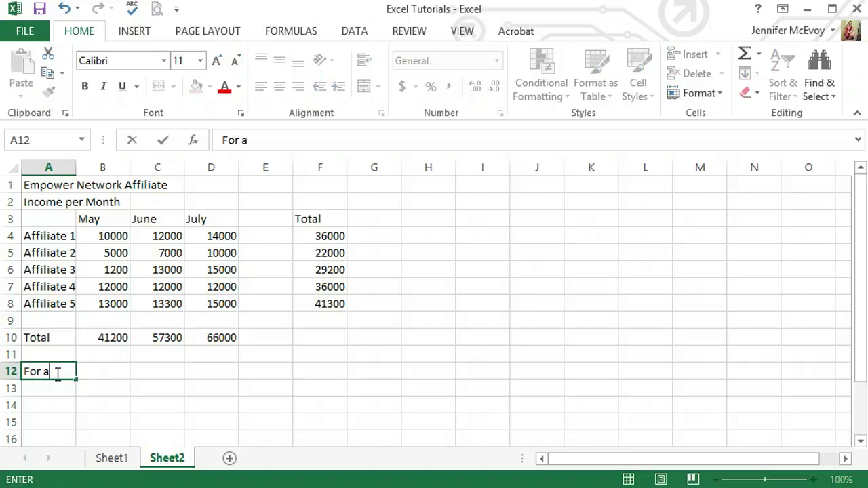
{"action": "type", "text": "ll Affilia"}
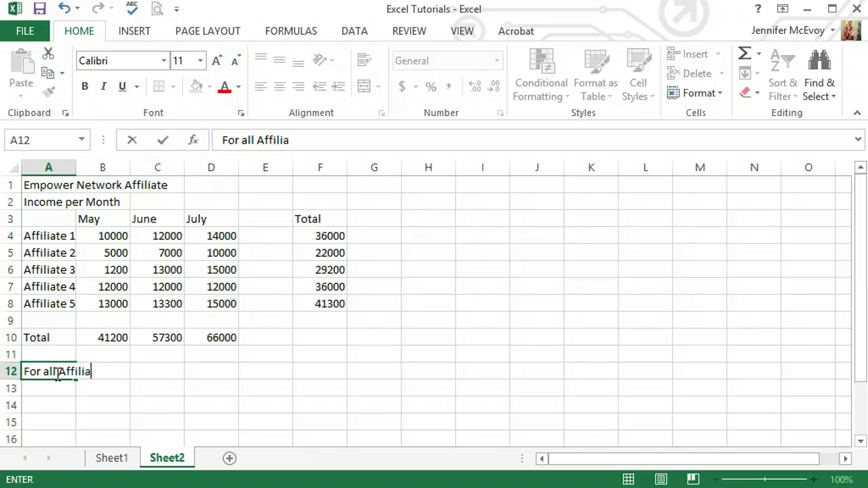
{"action": "type", "text": "tes"}
{"action": "key", "text": "Return"}
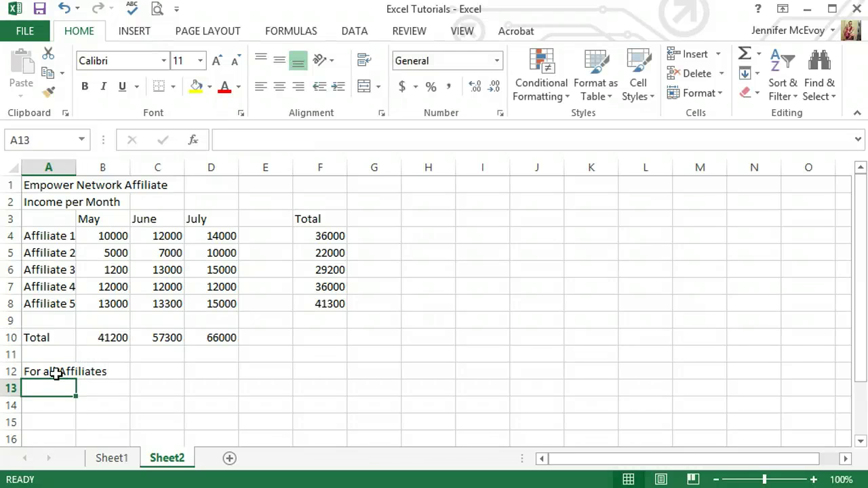
Step: Enter the row label "Min" in B13 under the section heading
{"action": "key", "text": "Right"}
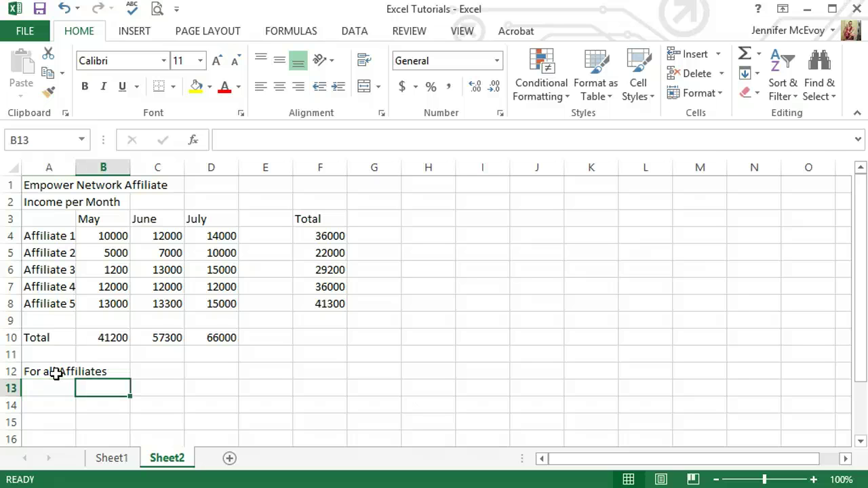
{"action": "type", "text": "Min"}
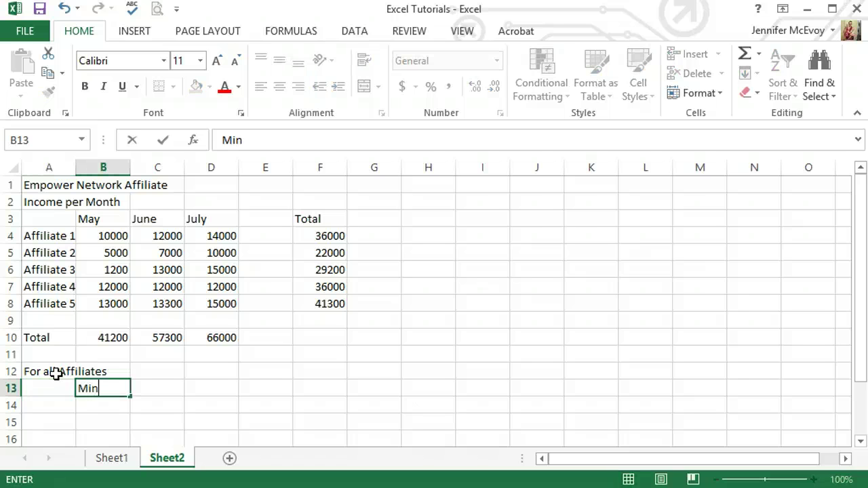
{"action": "key", "text": "Return"}
{"action": "type", "text": "Maxc"}
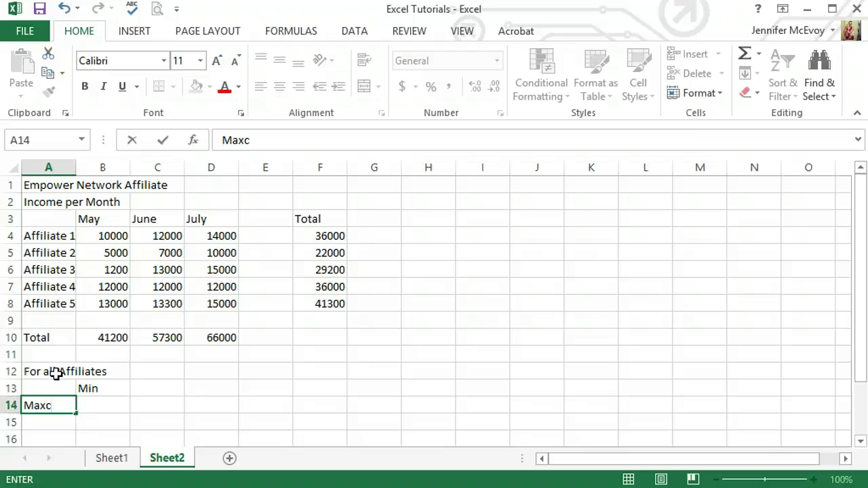
{"action": "key", "text": "BackSpace"}
{"action": "key", "text": "BackSpace"}
{"action": "key", "text": "BackSpace"}
{"action": "key", "text": "BackSpace"}
Step: Enter the row label "Max" in B14 directly beneath the Min label
{"action": "left_click", "coordinate": [86, 403]}
{"action": "type", "text": "Min"}
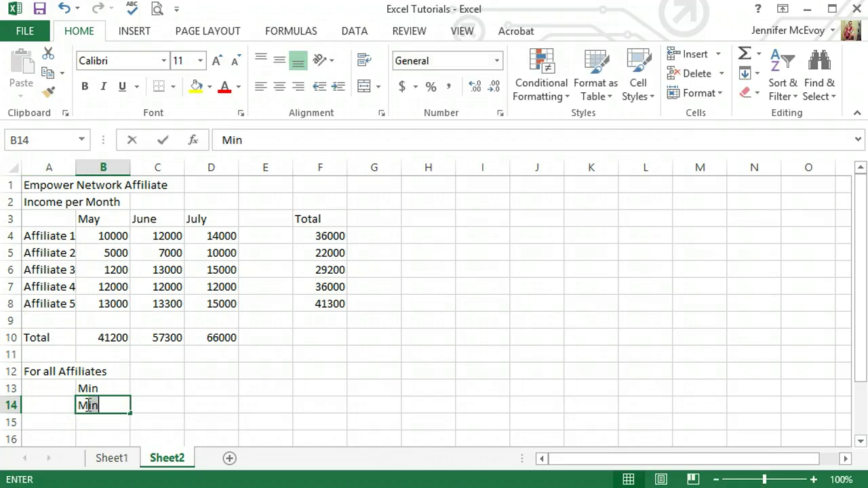
{"action": "key", "text": "BackSpace"}
{"action": "key", "text": "BackSpace"}
{"action": "type", "text": "ax"}
{"action": "key", "text": "Return"}
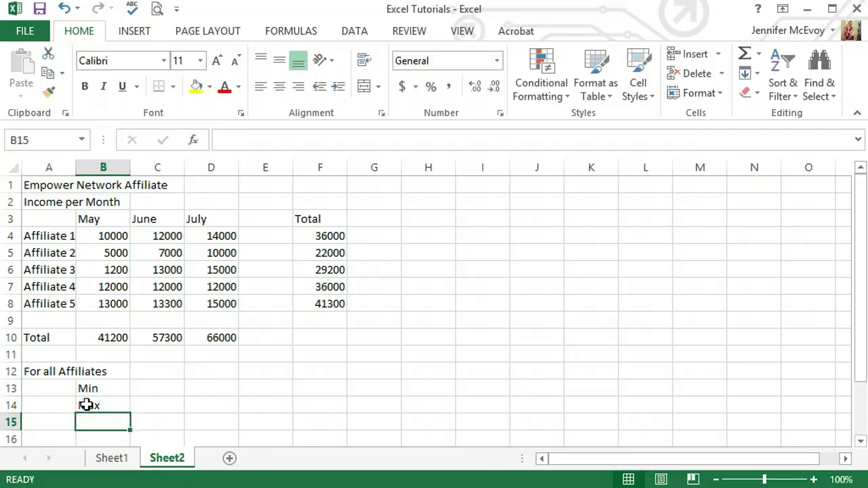
Step: Enter the row labels "Mode", "Mean" and "Median" in cells B15 to B17
{"action": "type", "text": "Mode"}
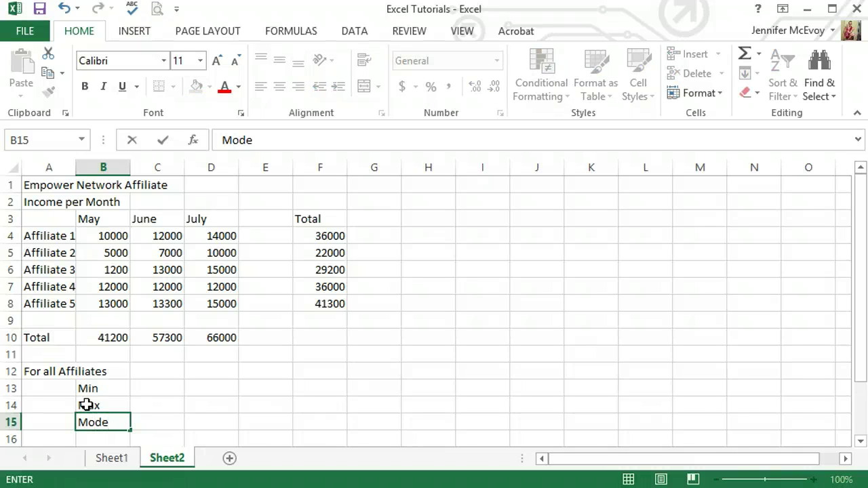
{"action": "key", "text": "Return"}
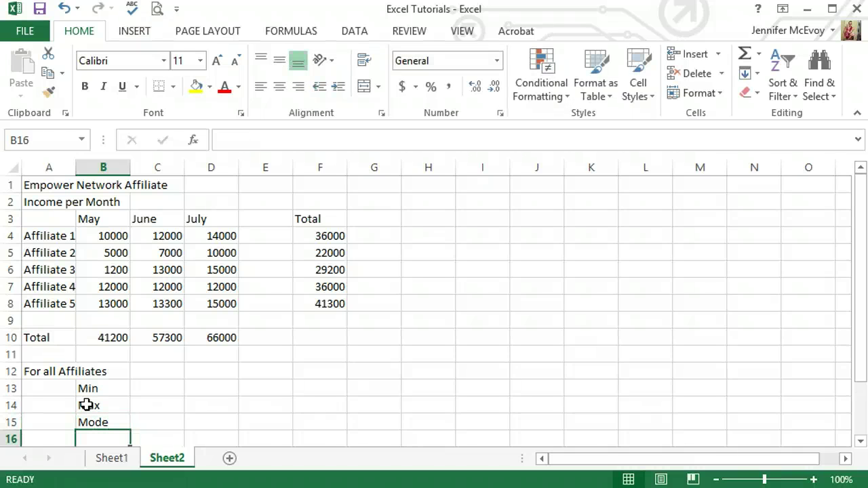
{"action": "type", "text": "Mean"}
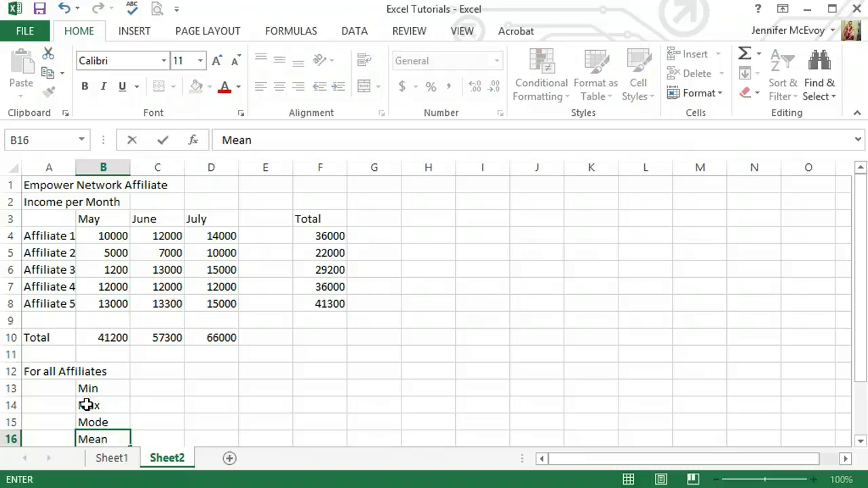
{"action": "key", "text": "Return"}
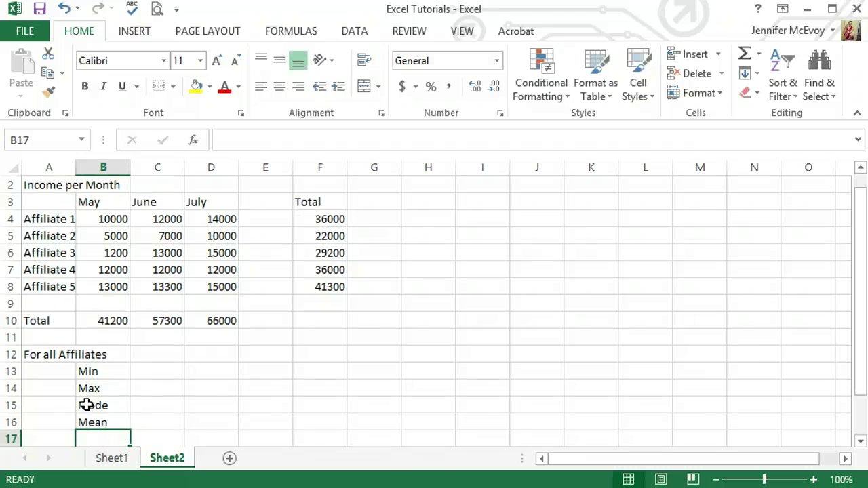
{"action": "type", "text": "Me"}
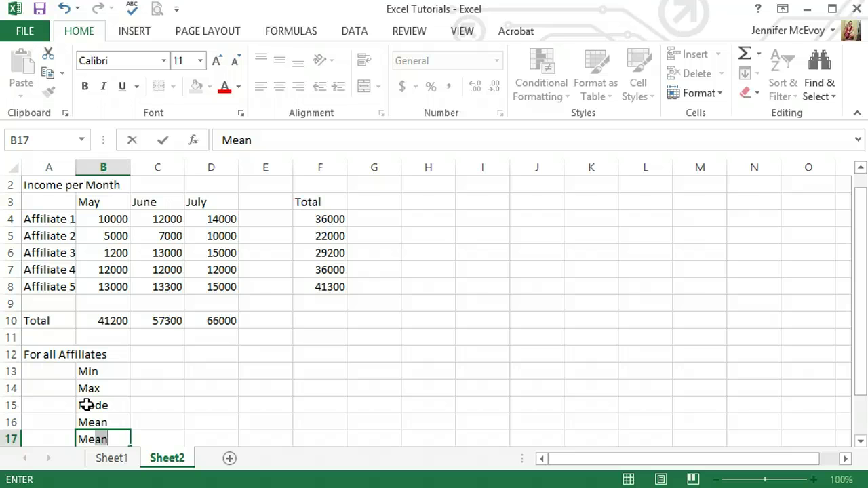
{"action": "type", "text": "dian"}
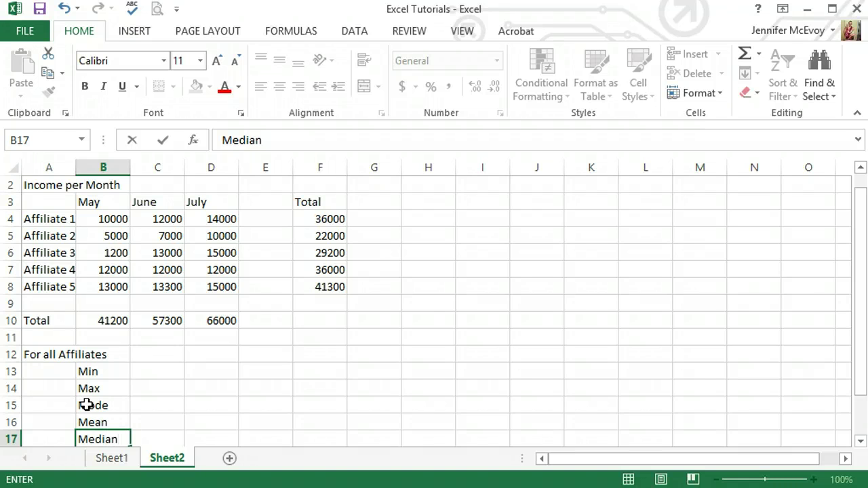
{"action": "key", "text": "Return"}
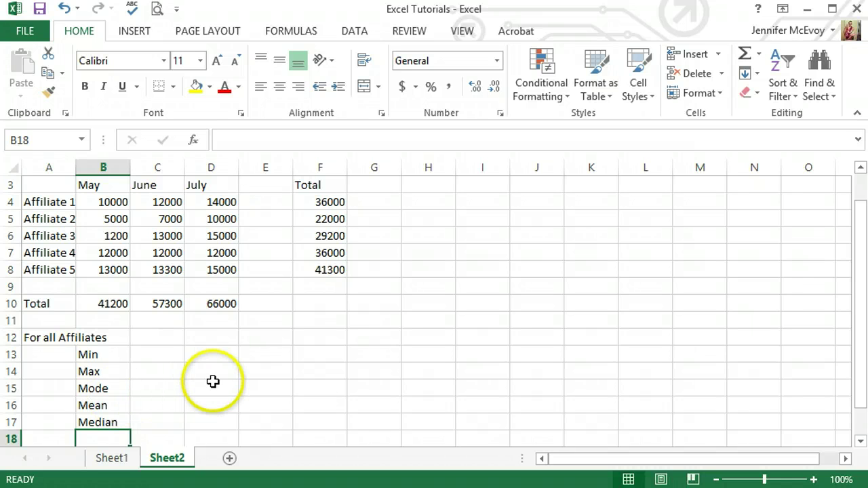
Step: Run a spelling check on the worksheet and close its completion message
{"action": "left_click", "coordinate": [131, 9]}
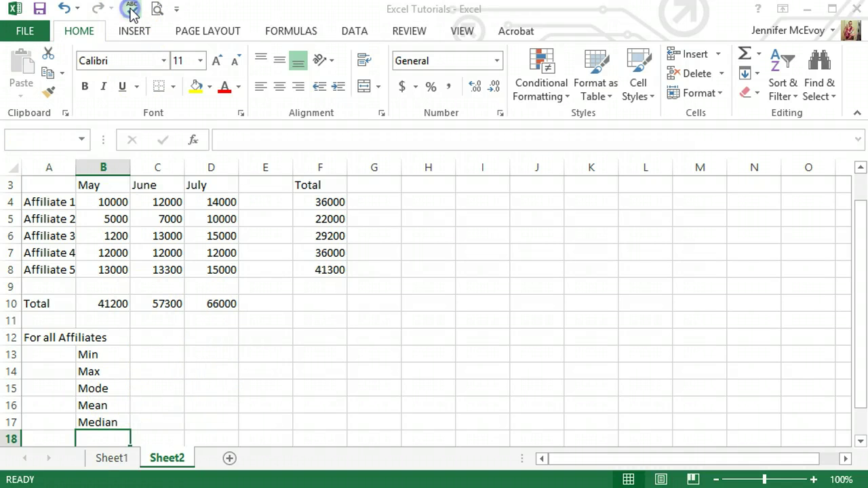
{"action": "left_click", "coordinate": [391, 297]}
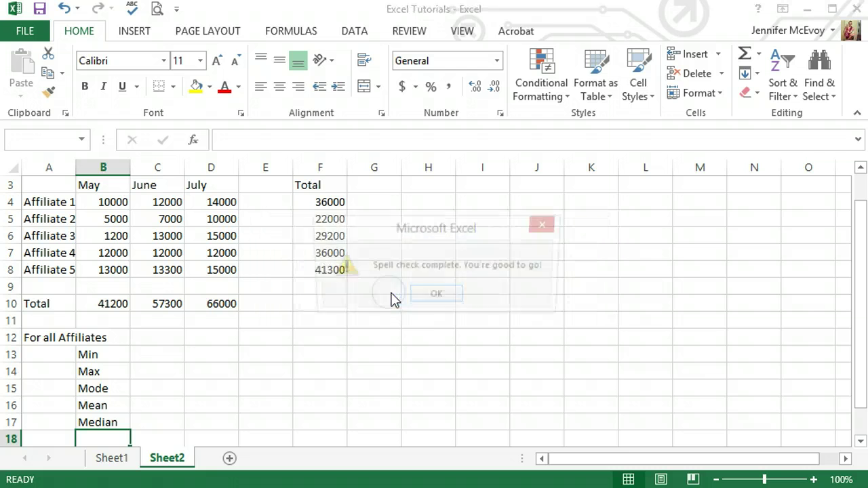
{"action": "left_click", "coordinate": [438, 296]}
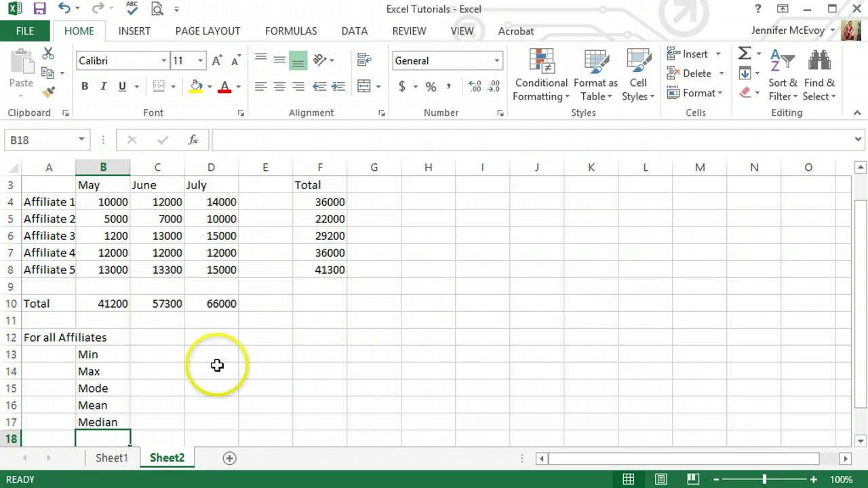
Step: Calculate the smallest income of all affiliates in C13 with the MIN function over B4:D8
{"action": "left_click", "coordinate": [150, 356]}
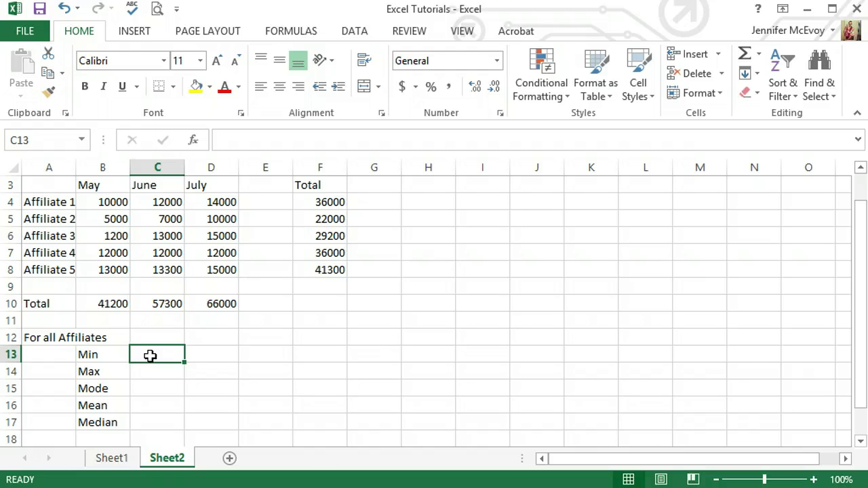
{"action": "type", "text": "="}
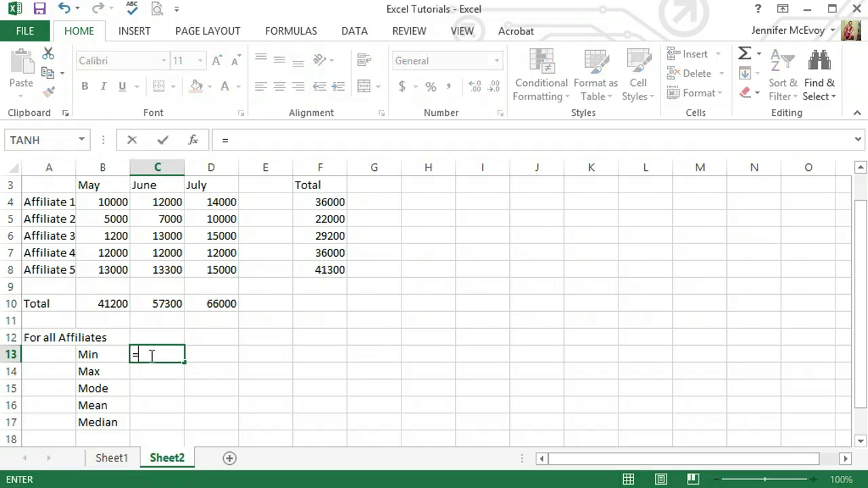
{"action": "type", "text": "min"}
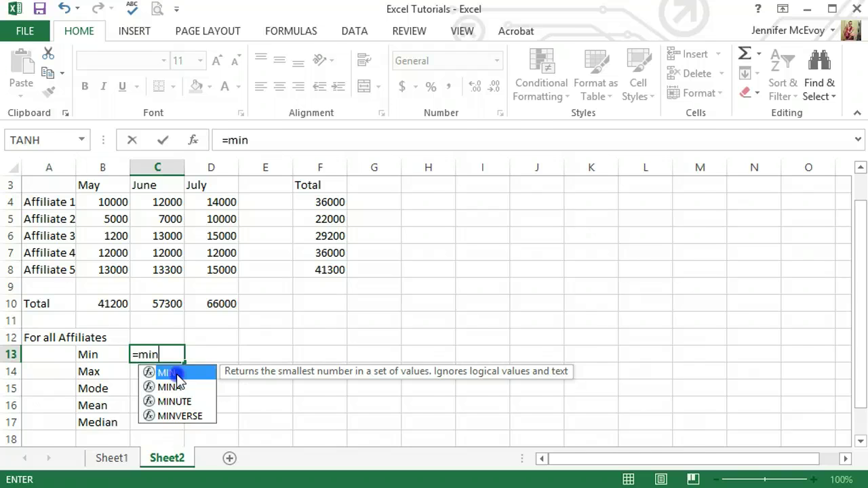
{"action": "double_click", "coordinate": [168, 373]}
{"action": "left_click", "coordinate": [113, 203]}
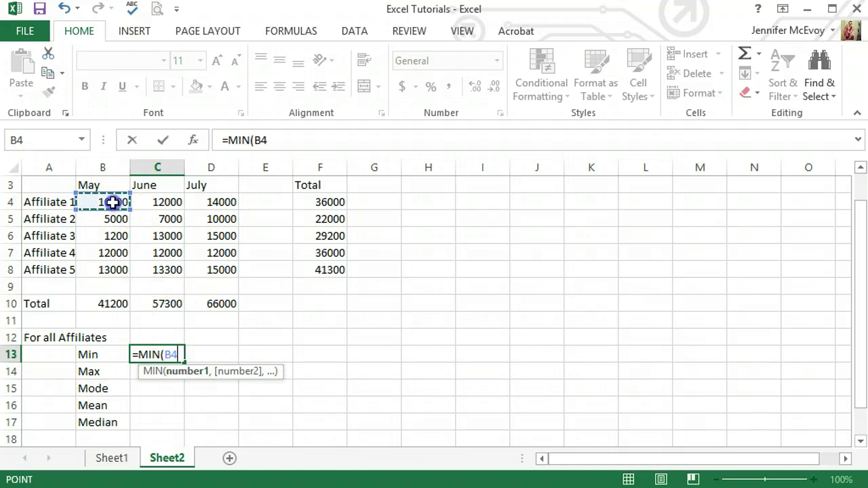
{"action": "left_click_drag", "start_coordinate": [113, 202], "coordinate": [232, 270]}
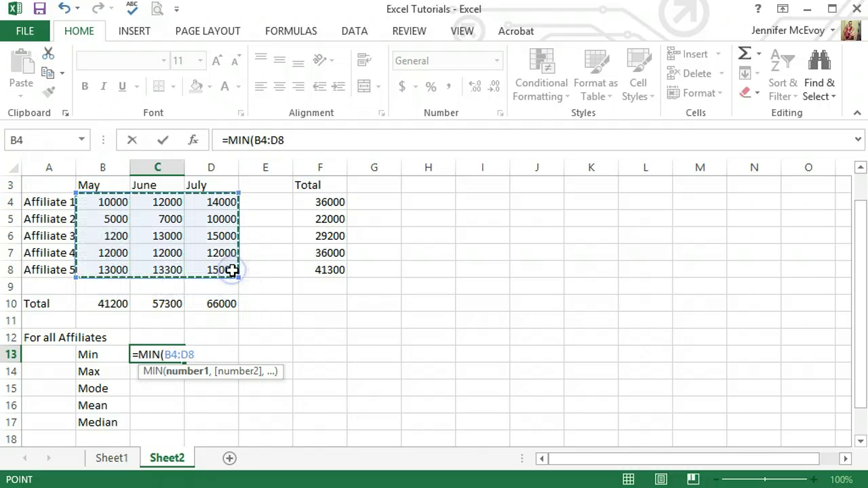
{"action": "key", "text": "Return"}
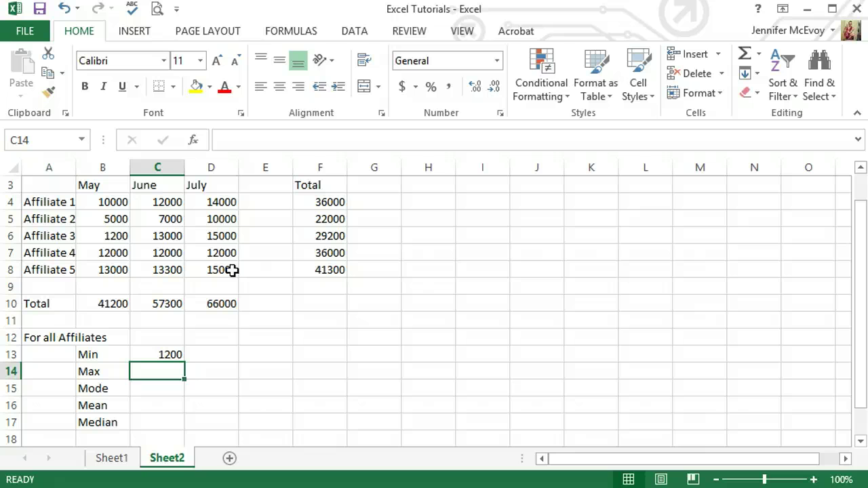
Step: Calculate the largest income of all affiliates in C14 with the MAX function over B4:D8
{"action": "type", "text": "=Max"}
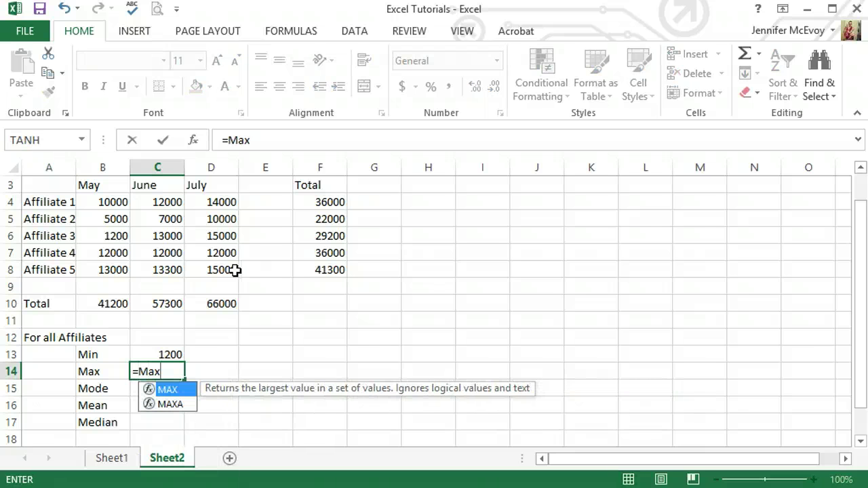
{"action": "double_click", "coordinate": [176, 390]}
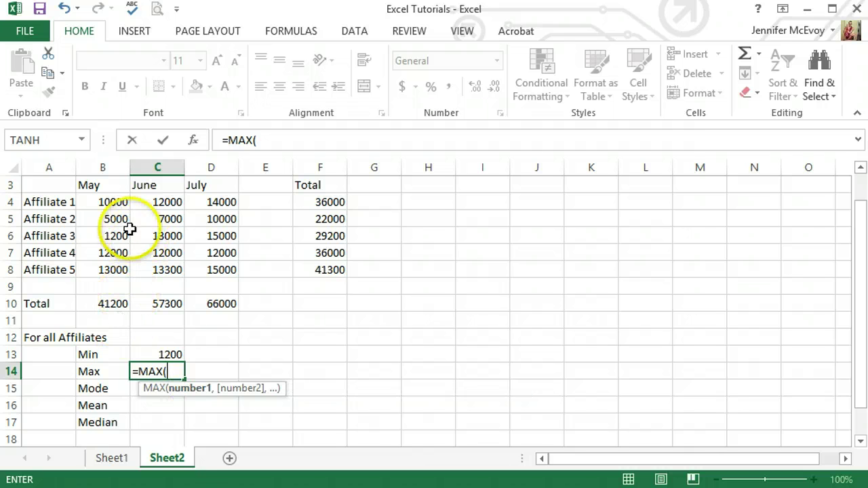
{"action": "left_click_drag", "start_coordinate": [106, 202], "coordinate": [226, 269]}
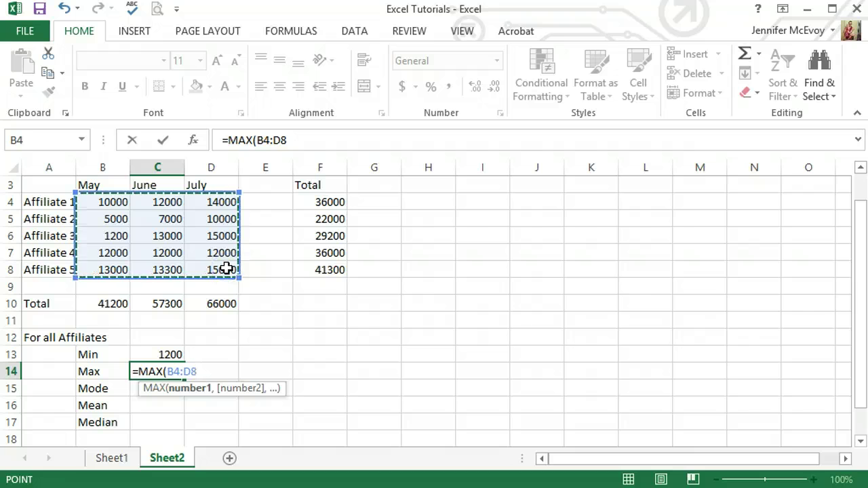
{"action": "key", "text": "Return"}
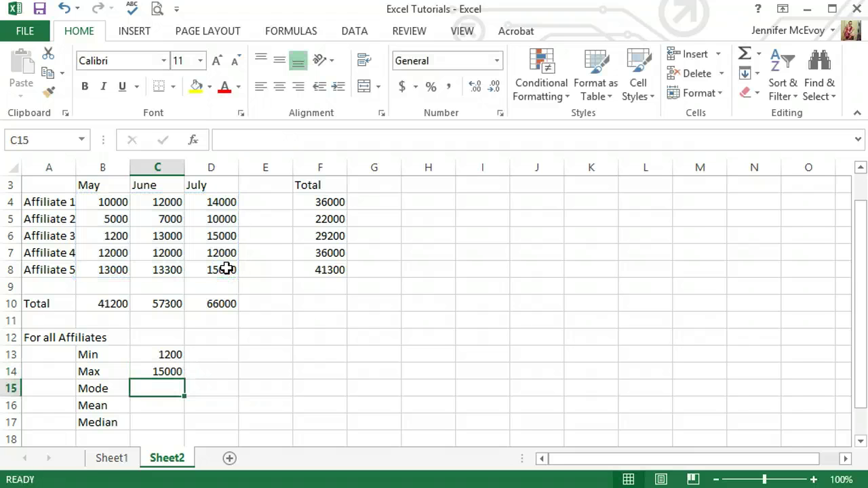
Step: Calculate the most frequent income in C15 with the MODE function over B4:D8
{"action": "type", "text": "=Mode"}
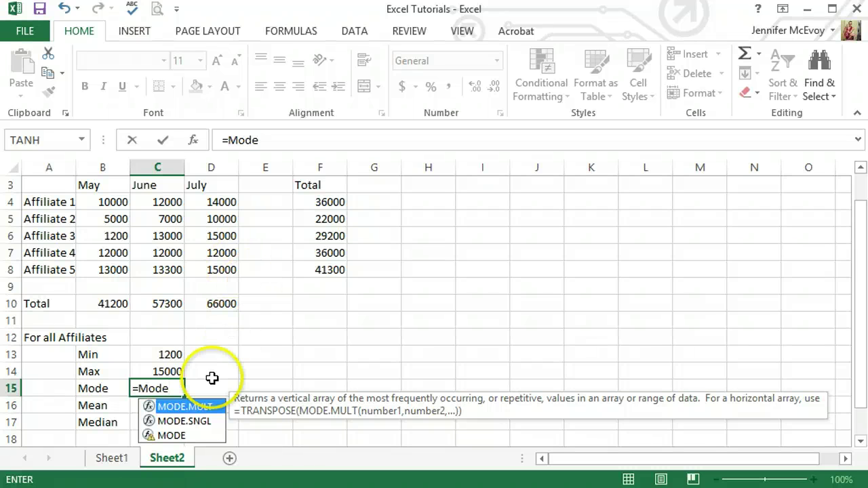
{"action": "double_click", "coordinate": [171, 435]}
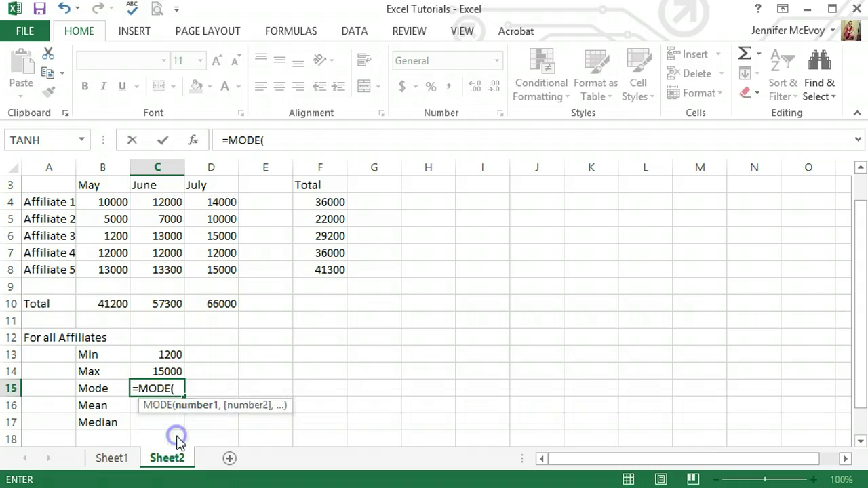
{"action": "left_click_drag", "start_coordinate": [105, 202], "coordinate": [217, 270]}
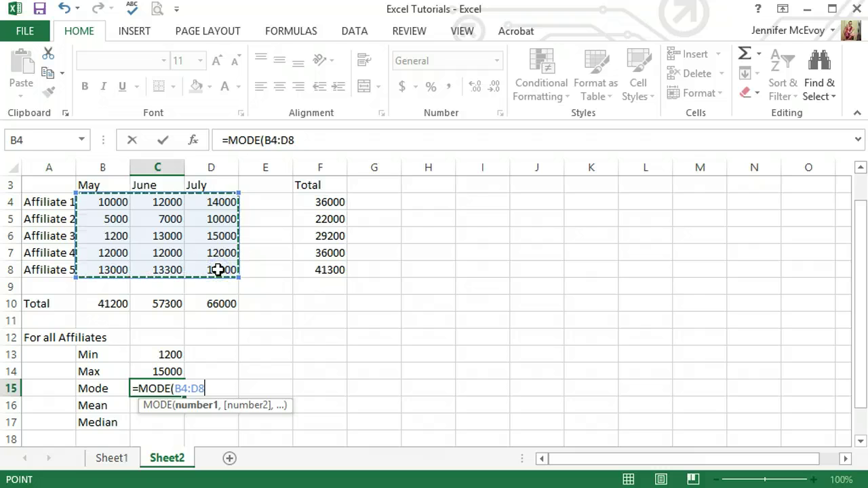
{"action": "key", "text": "Return"}
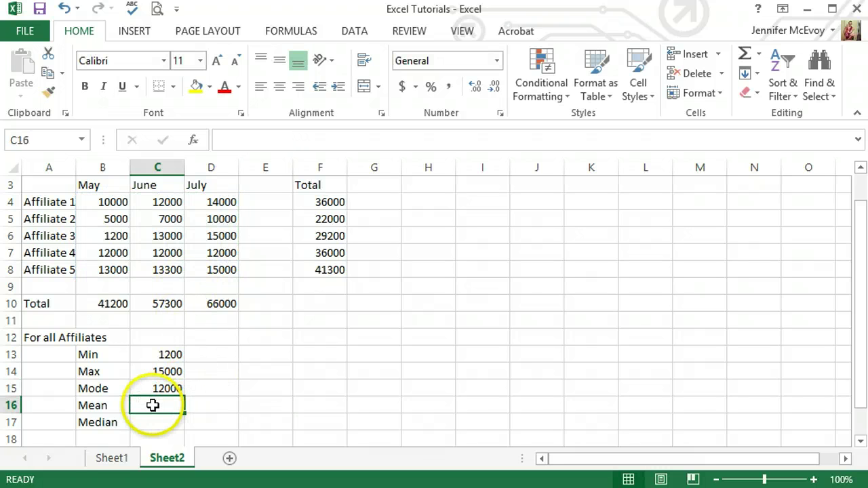
Step: Calculate the mean income of all affiliates in C16 with the AVERAGE function over B4:D8
{"action": "type", "text": "="}
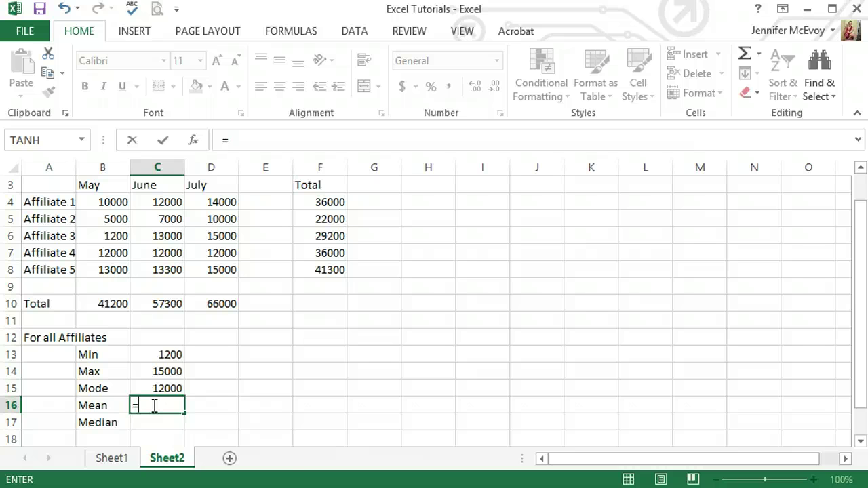
{"action": "type", "text": "av"}
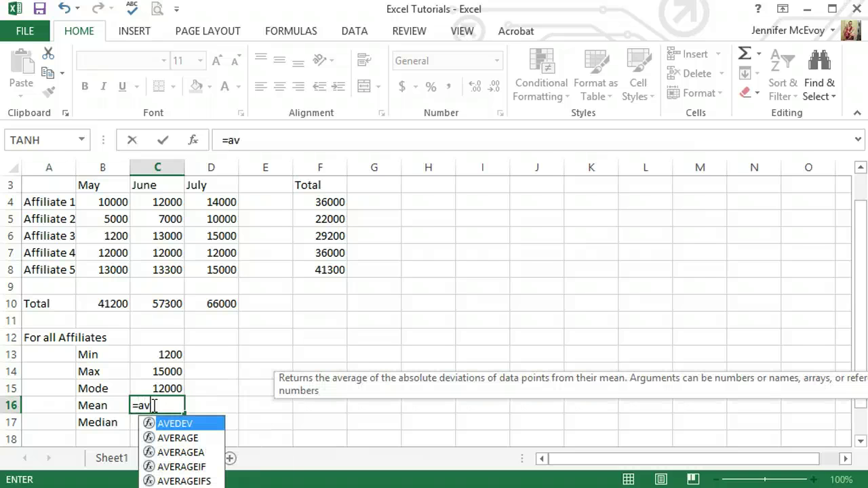
{"action": "left_click", "coordinate": [174, 438]}
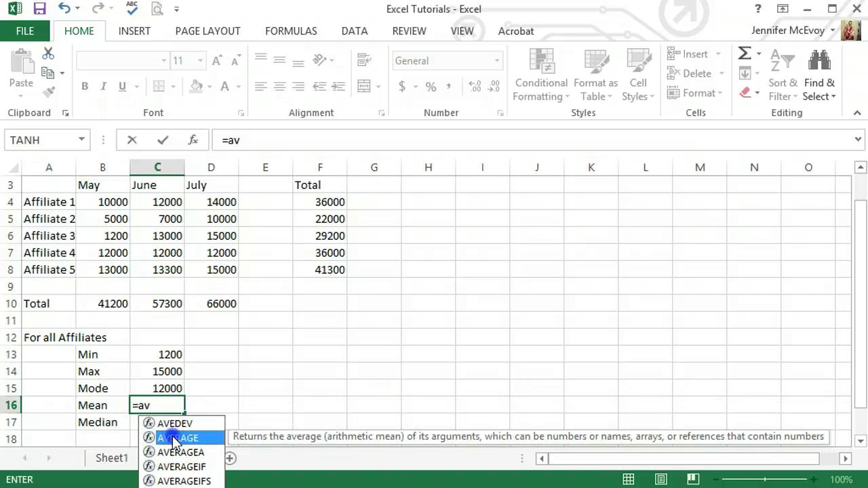
{"action": "double_click", "coordinate": [175, 438]}
{"action": "left_click", "coordinate": [109, 202]}
{"action": "left_click_drag", "start_coordinate": [108, 201], "coordinate": [223, 268]}
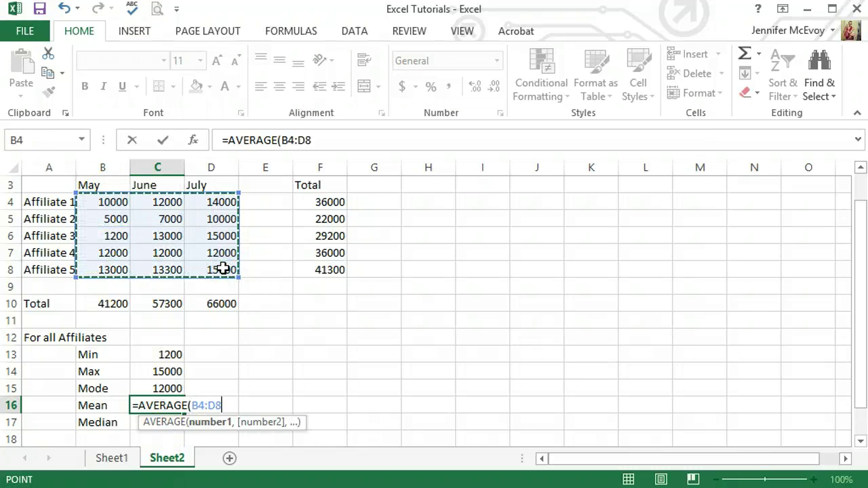
{"action": "key", "text": "Return"}
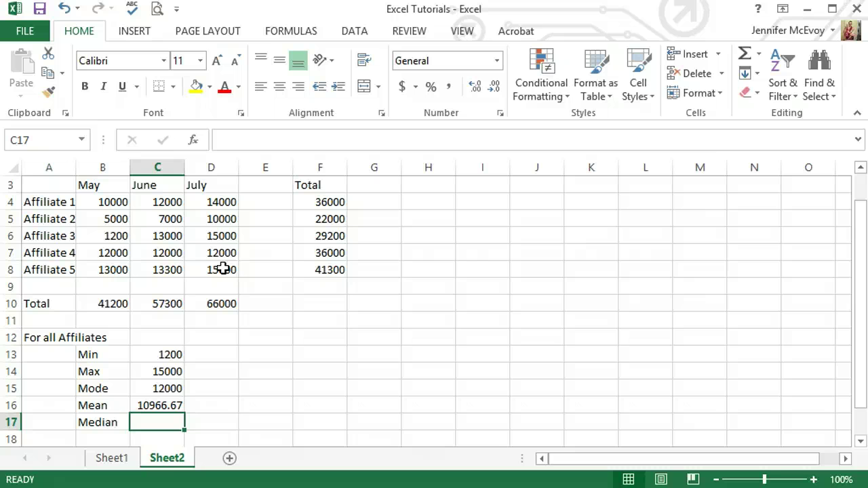
Step: Calculate the median income of all affiliates in C17 with the MEDIAN function over B4:D8
{"action": "left_click", "coordinate": [170, 422]}
{"action": "type", "text": "="}
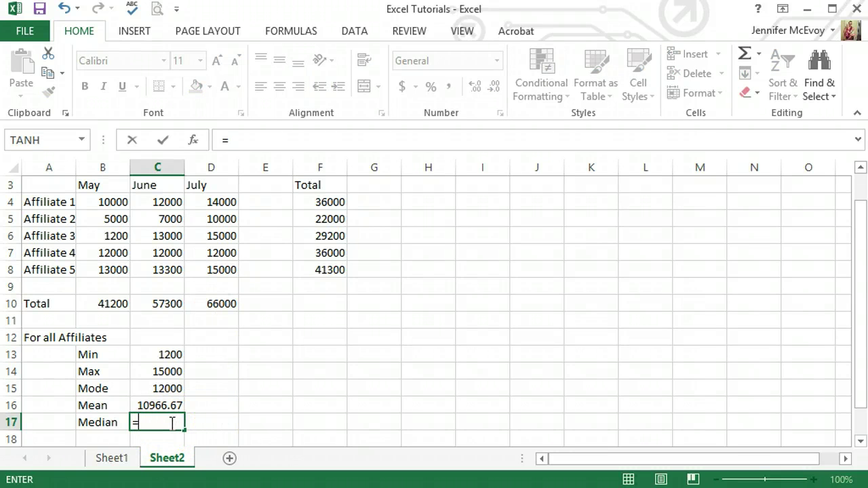
{"action": "type", "text": "med"}
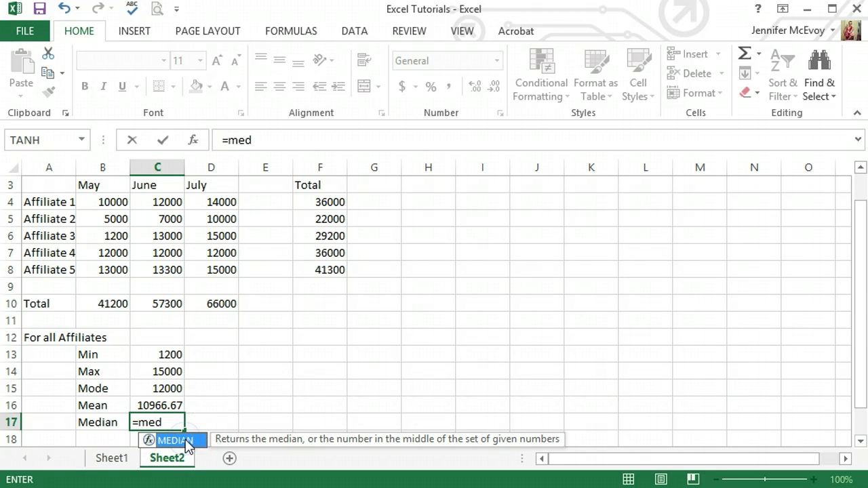
{"action": "left_click", "coordinate": [187, 444]}
{"action": "double_click", "coordinate": [187, 442]}
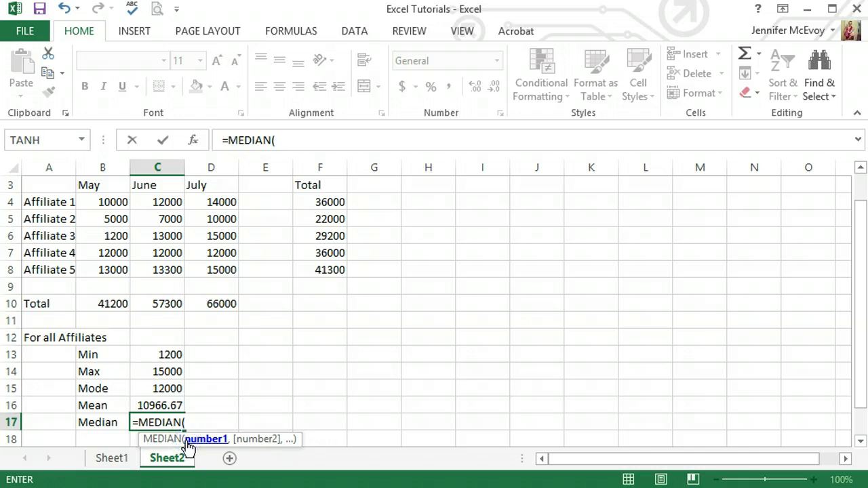
{"action": "left_click_drag", "start_coordinate": [95, 202], "coordinate": [213, 266]}
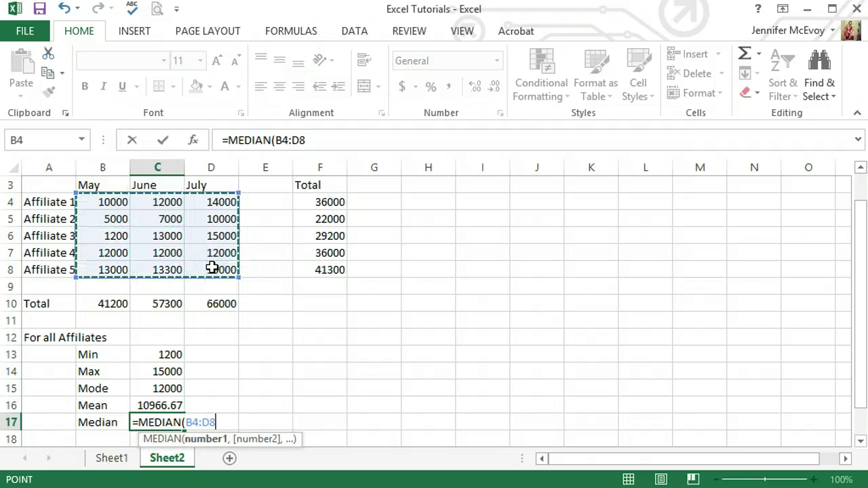
{"action": "key", "text": "Return"}
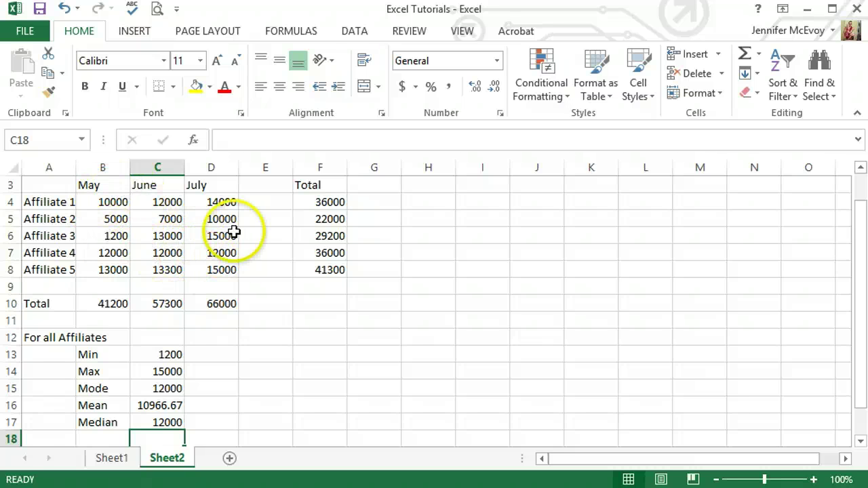
Step: Select all monthly affiliate incomes in B4:D8 to review the data behind the statistics
{"action": "left_click", "coordinate": [102, 200]}
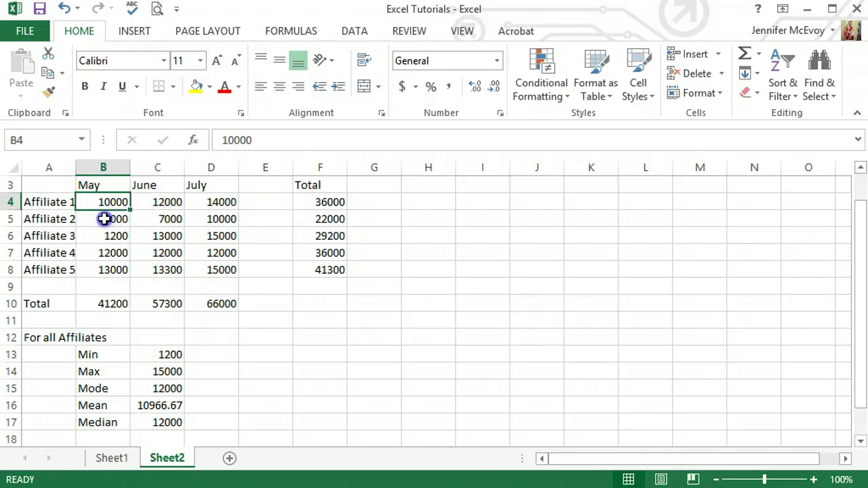
{"action": "left_click_drag", "start_coordinate": [104, 219], "coordinate": [231, 271]}
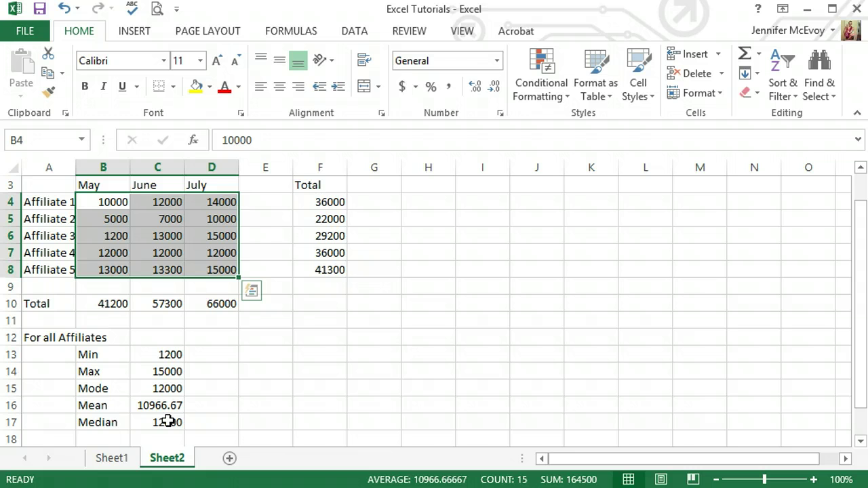
Step: Add the column headings min in H3 and max in I3 for per-affiliate statistics
{"action": "scroll", "coordinate": [434, 282], "scroll_direction": "up", "scroll_amount": 1}
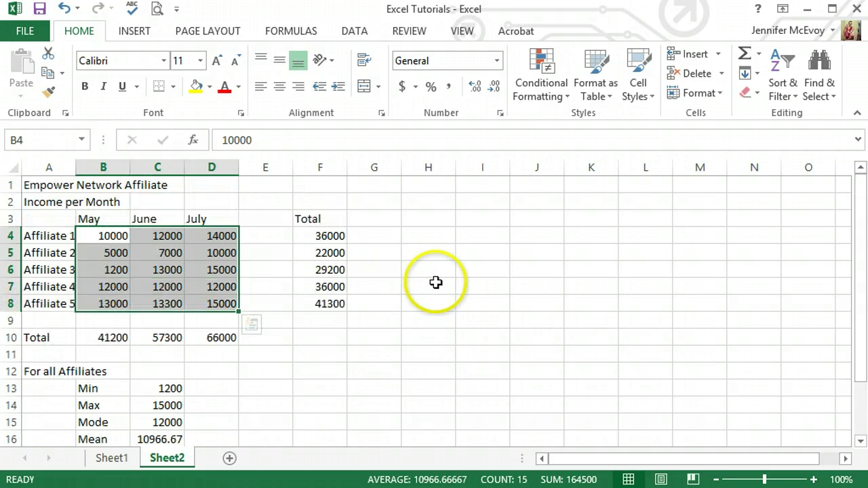
{"action": "left_click", "coordinate": [420, 223]}
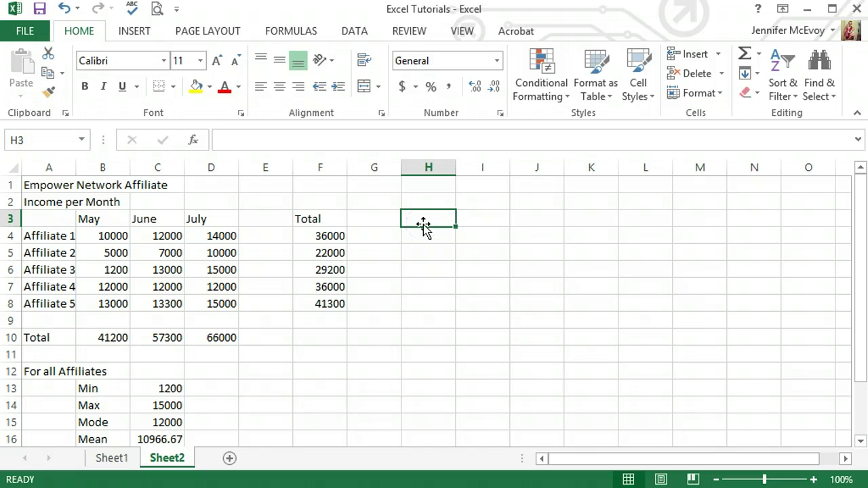
{"action": "type", "text": "min"}
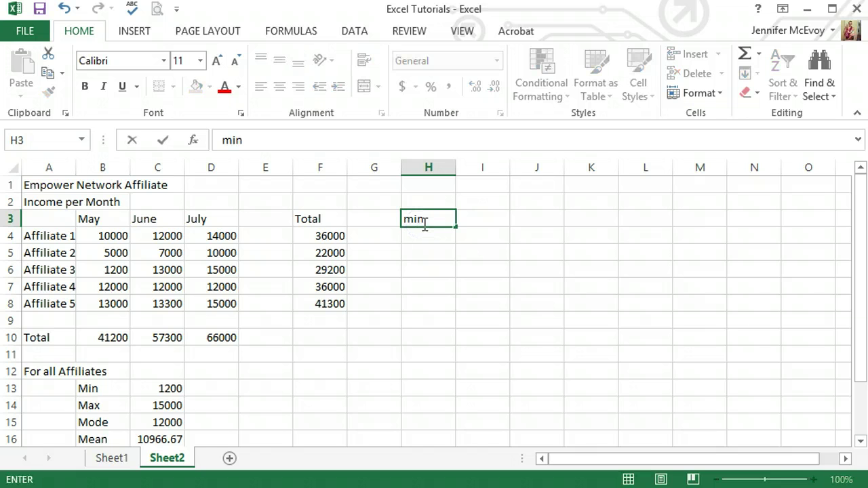
{"action": "key", "text": "Tab"}
{"action": "type", "text": "max"}
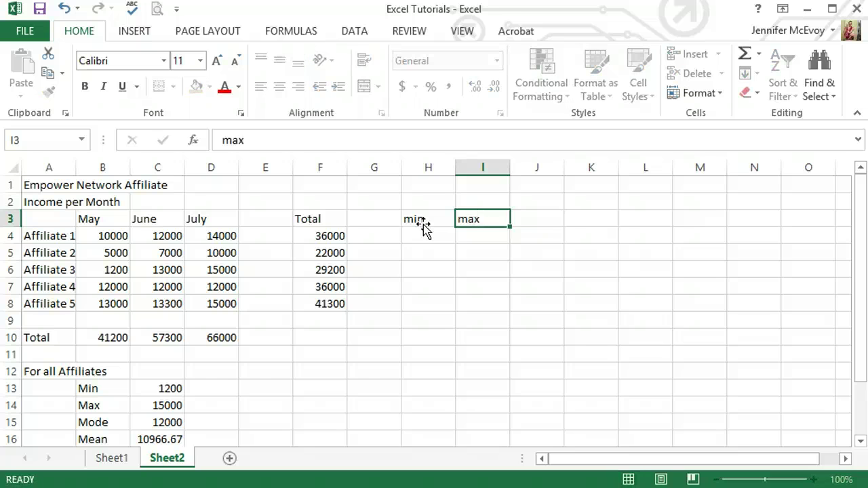
{"action": "key", "text": "Return"}
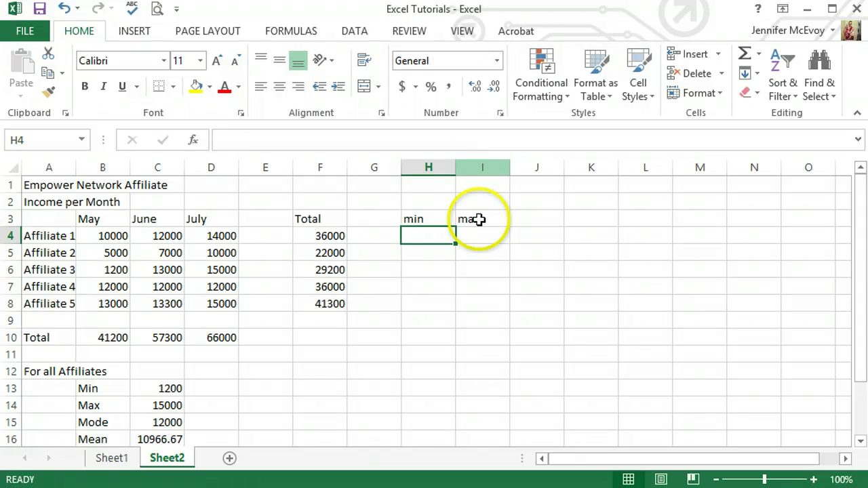
Step: Add the column headings mode, mean and median in J3, K3 and L3
{"action": "left_click", "coordinate": [538, 221]}
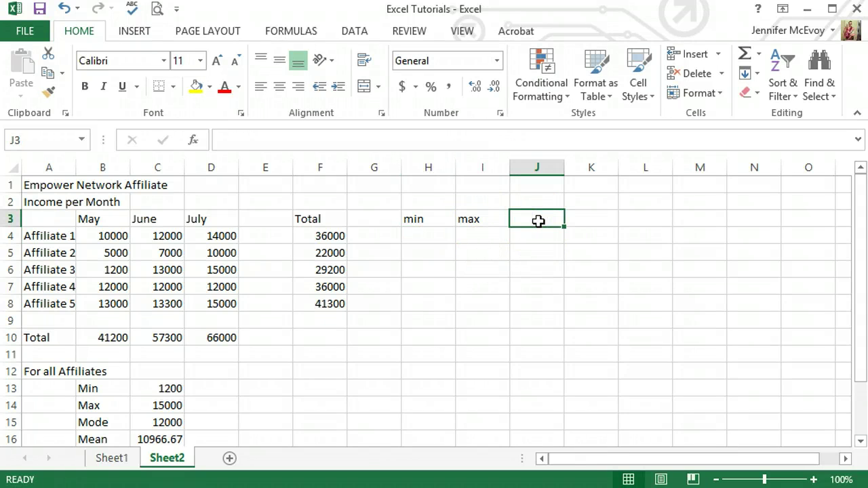
{"action": "type", "text": "mode"}
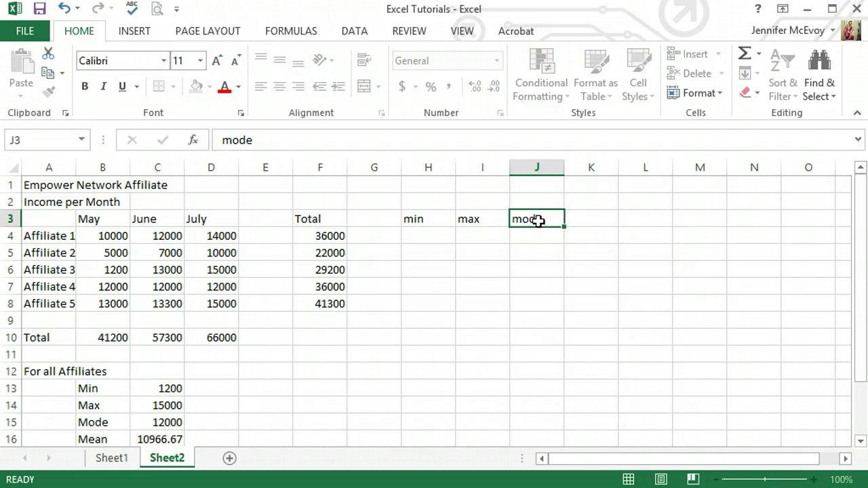
{"action": "key", "text": "Tab"}
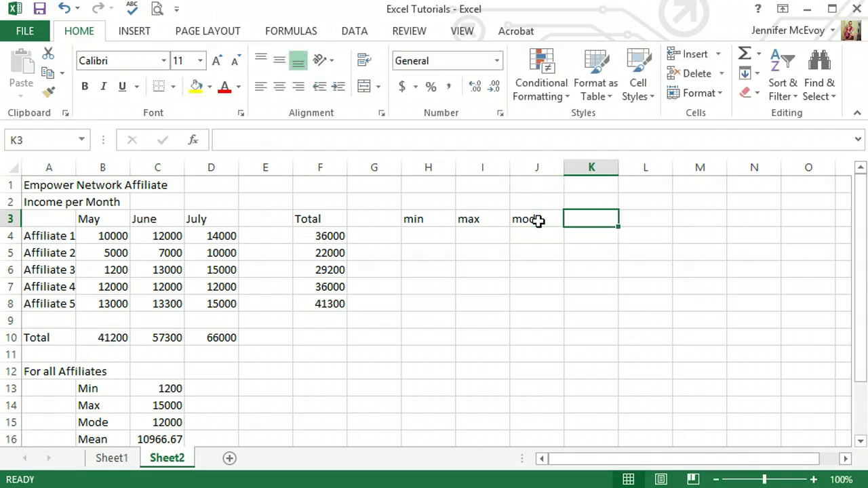
{"action": "type", "text": "mea"}
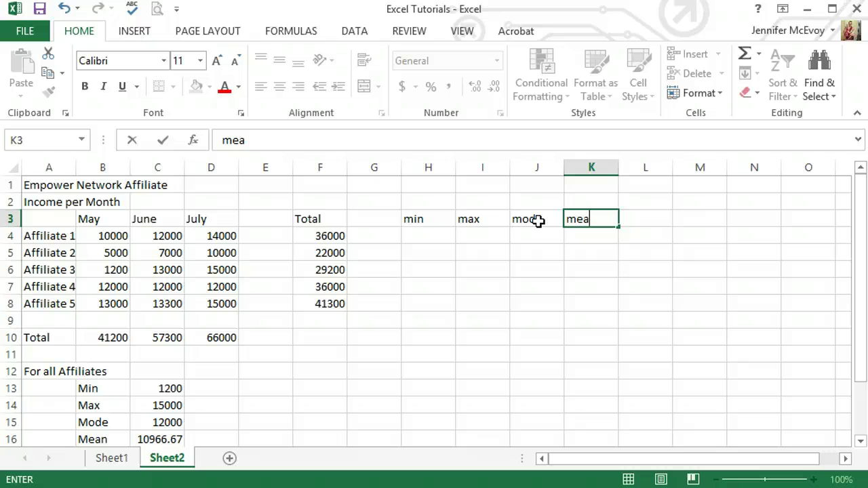
{"action": "type", "text": "n"}
{"action": "key", "text": "Tab"}
{"action": "type", "text": "me"}
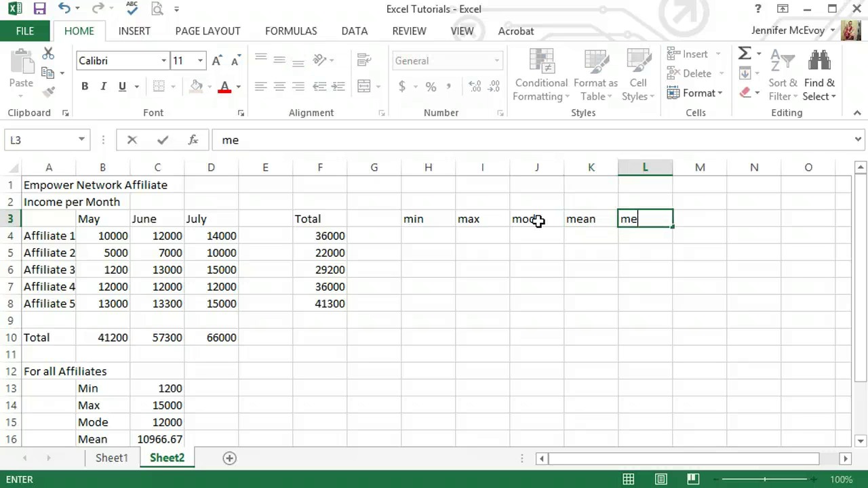
{"action": "type", "text": "dian"}
{"action": "key", "text": "Return"}
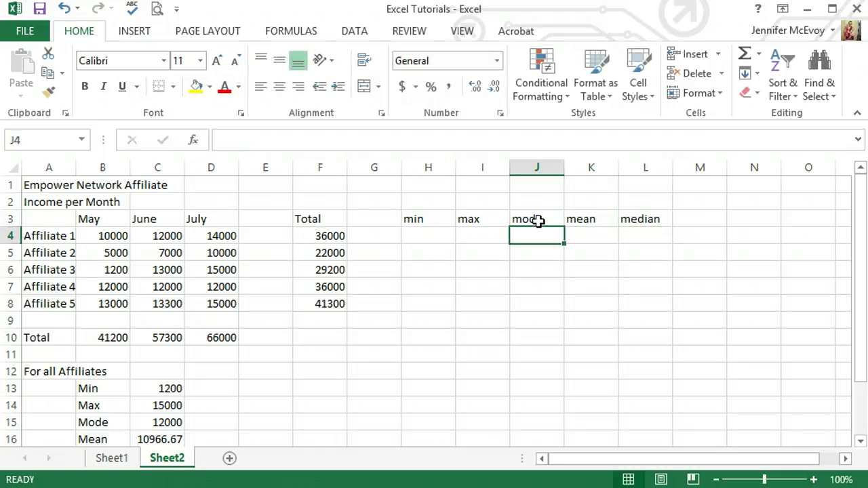
Step: Calculate Affiliate 1's smallest monthly income in H4 with the MIN function over B4:D4
{"action": "left_click", "coordinate": [421, 235]}
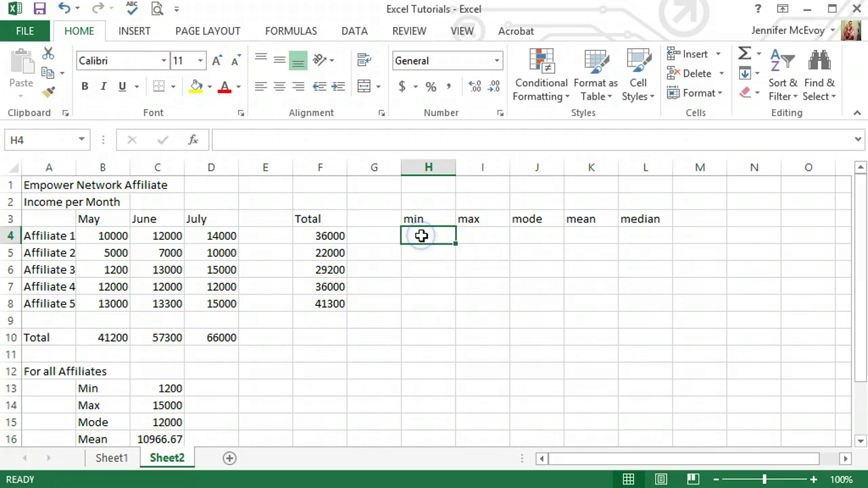
{"action": "type", "text": "=m"}
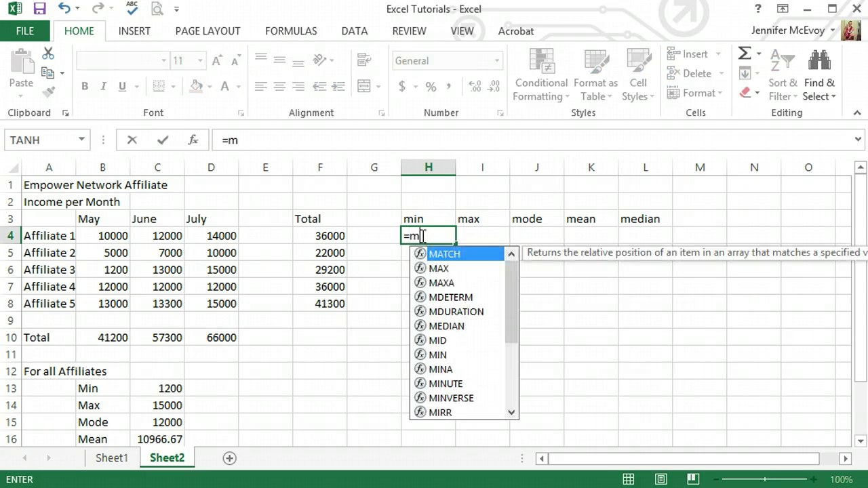
{"action": "type", "text": "in"}
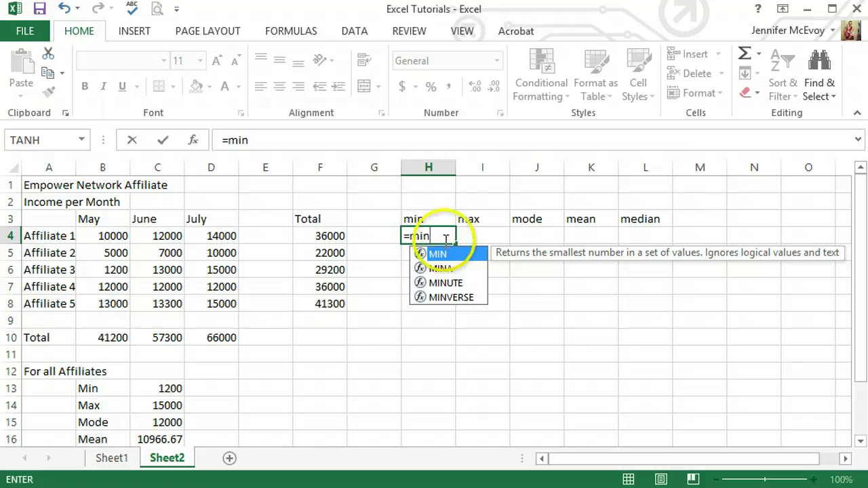
{"action": "double_click", "coordinate": [427, 253]}
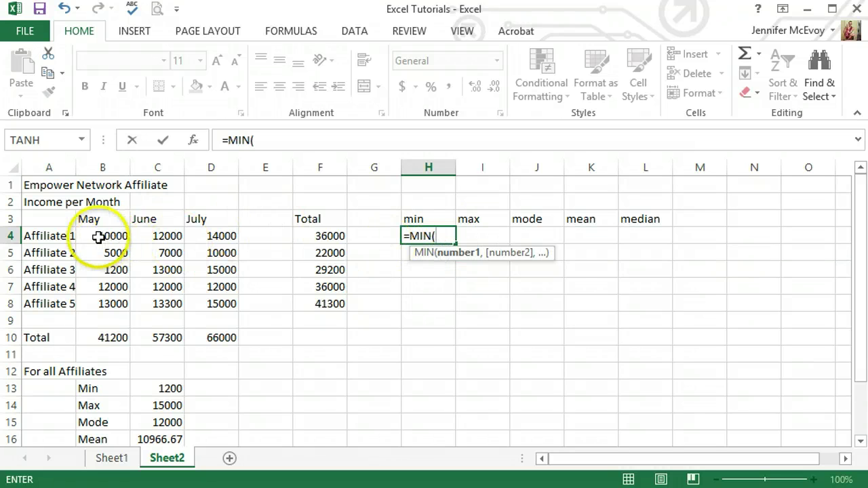
{"action": "left_click_drag", "start_coordinate": [100, 237], "coordinate": [232, 238]}
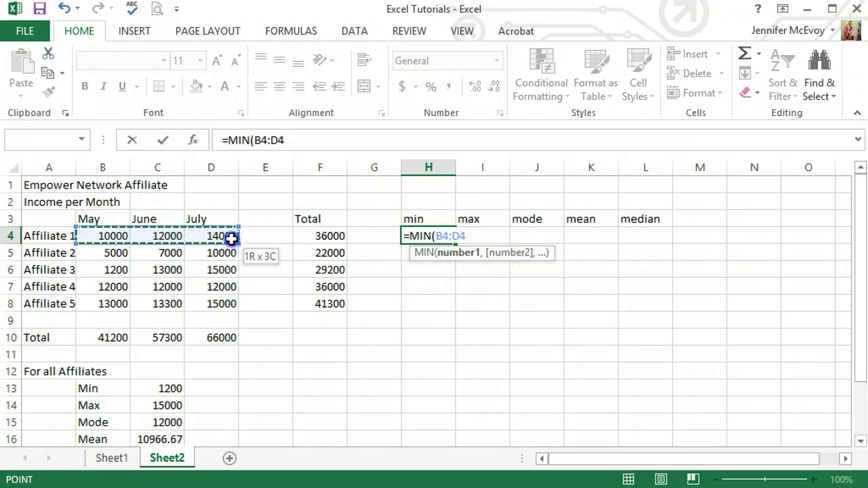
{"action": "key", "text": "Return"}
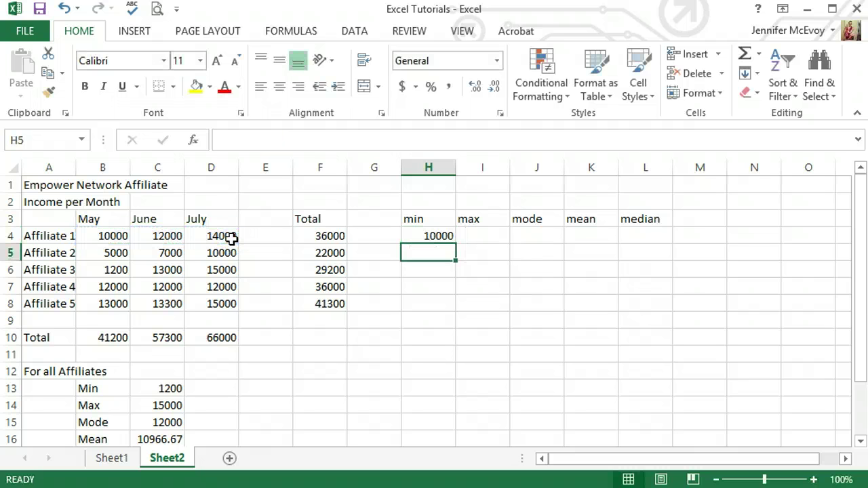
Step: Calculate Affiliate 1's largest monthly income in I4 with the MAX function over B4:D4
{"action": "left_click", "coordinate": [468, 235]}
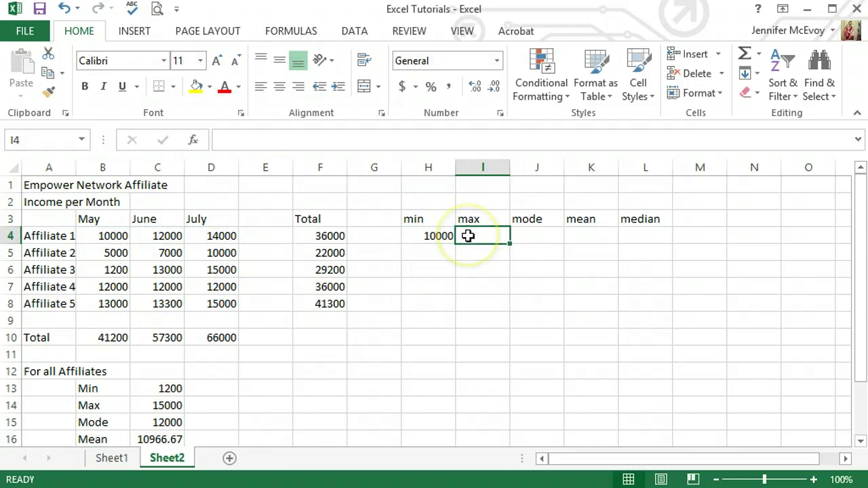
{"action": "type", "text": "max"}
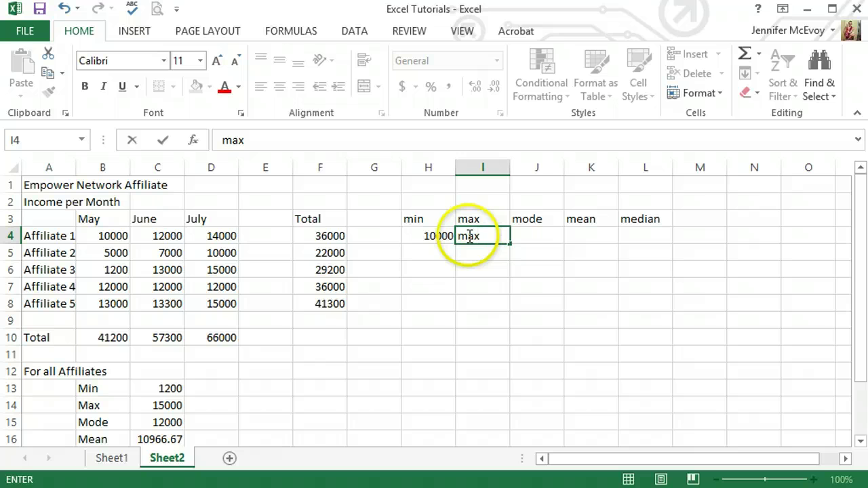
{"action": "key", "text": "BackSpace"}
{"action": "key", "text": "BackSpace"}
{"action": "key", "text": "BackSpace"}
{"action": "type", "text": "=max"}
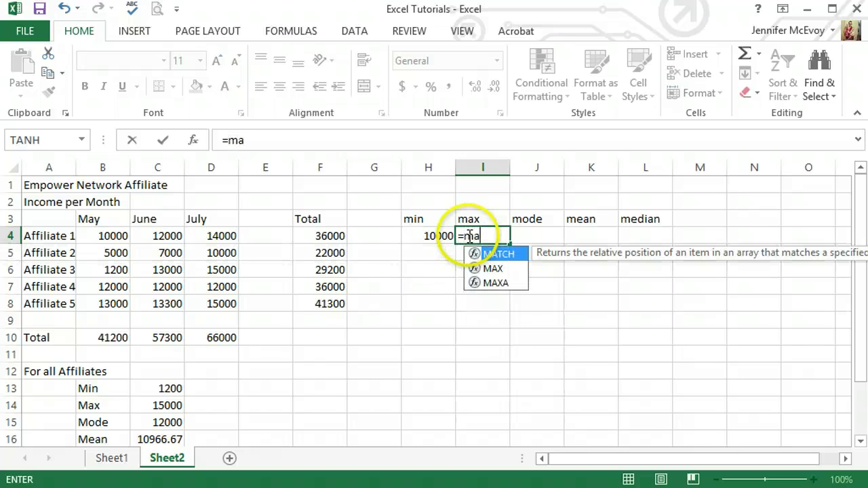
{"action": "double_click", "coordinate": [489, 254]}
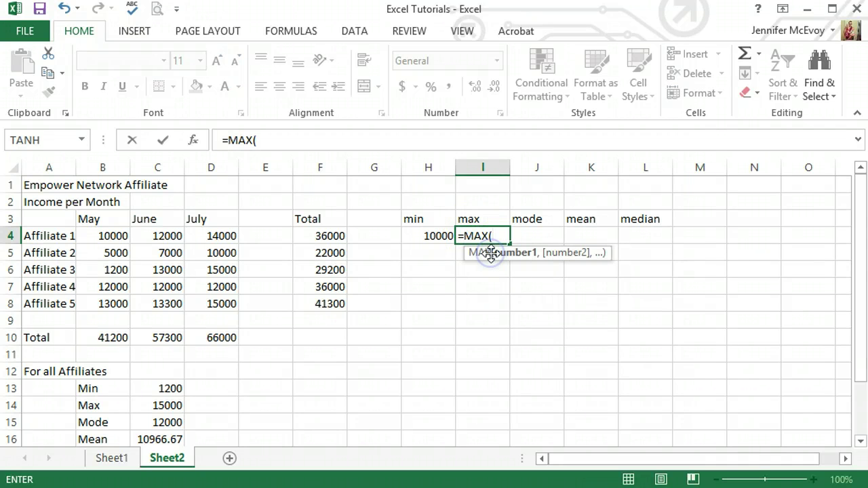
{"action": "left_click_drag", "start_coordinate": [126, 236], "coordinate": [221, 234]}
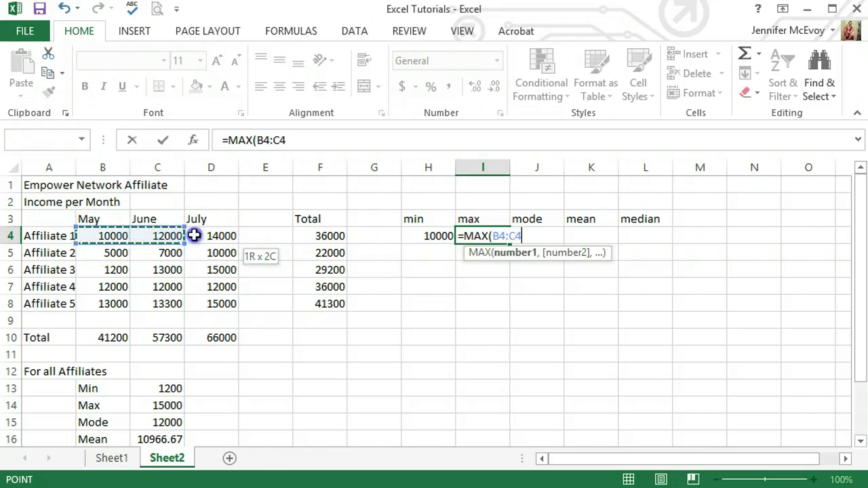
{"action": "left_click", "coordinate": [208, 236]}
{"action": "left_click", "coordinate": [124, 236]}
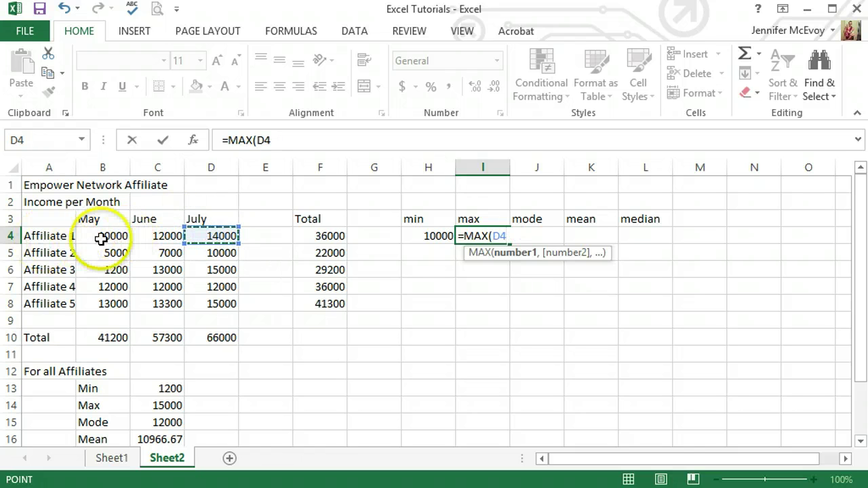
{"action": "left_click_drag", "start_coordinate": [124, 236], "coordinate": [195, 246]}
{"action": "left_click_drag", "start_coordinate": [220, 246], "coordinate": [238, 238]}
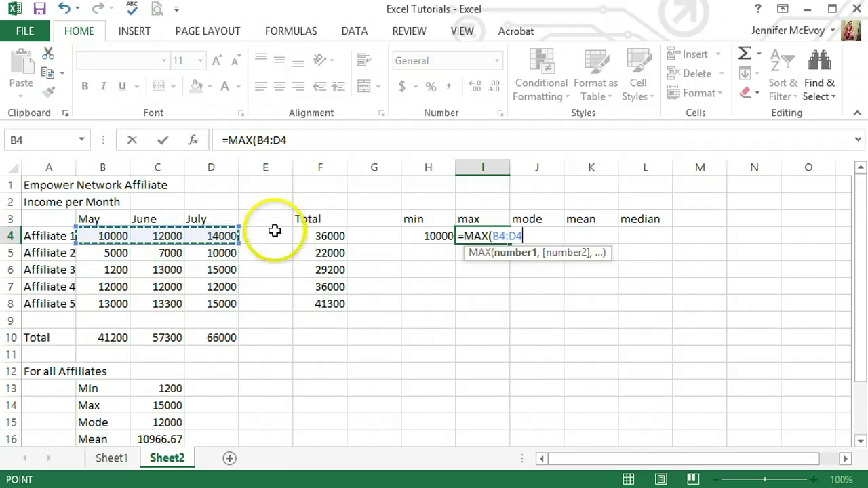
{"action": "key", "text": "Return"}
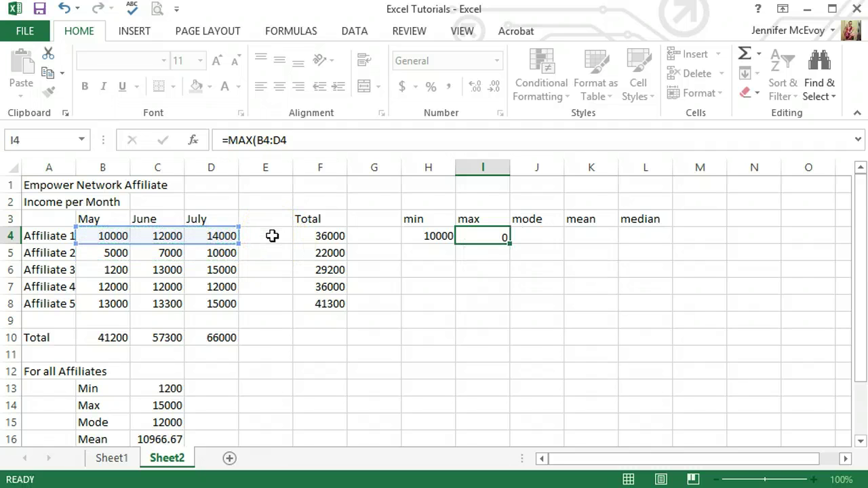
Step: Calculate the mode of Affiliate 1's monthly incomes in J4 with the MODE function over B4:D4
{"action": "left_click", "coordinate": [538, 236]}
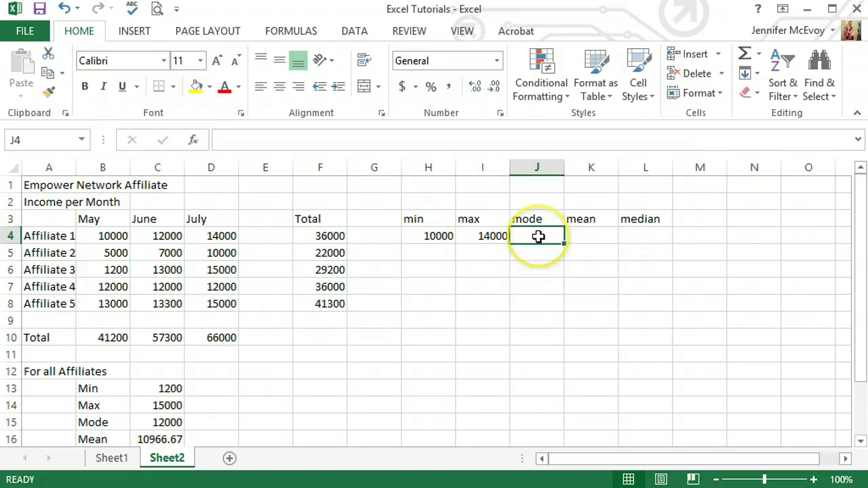
{"action": "type", "text": "=mode"}
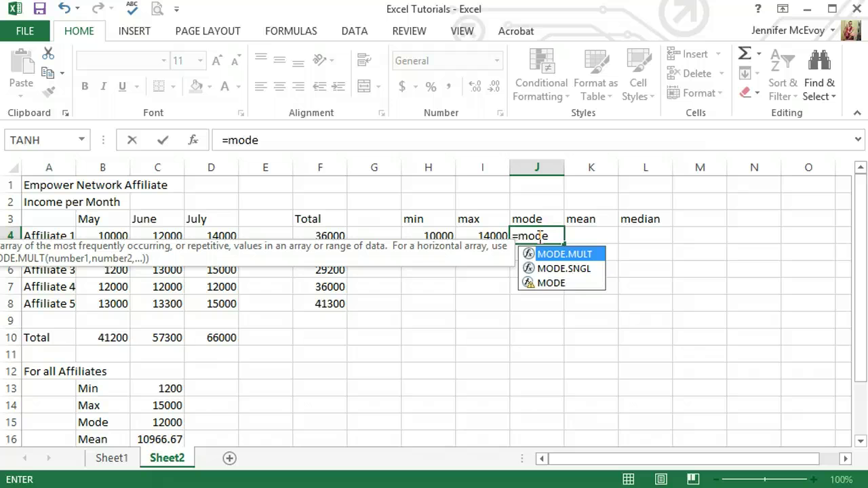
{"action": "double_click", "coordinate": [551, 283]}
{"action": "left_click", "coordinate": [551, 287]}
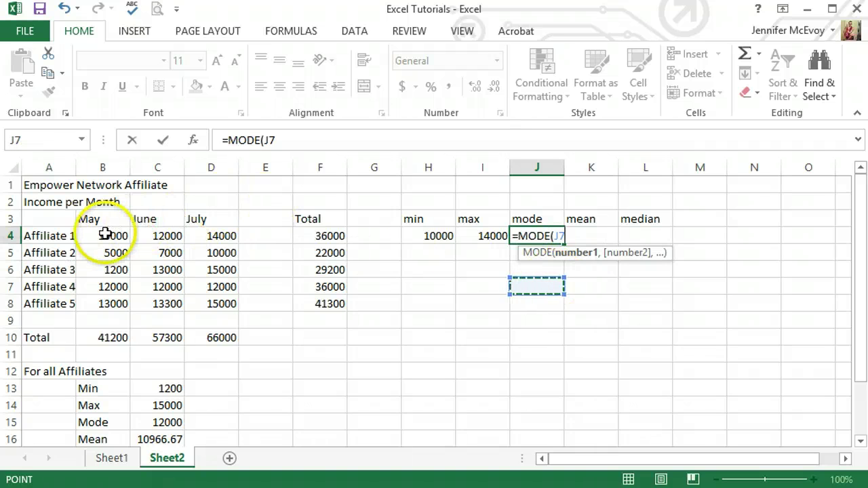
{"action": "left_click_drag", "start_coordinate": [105, 235], "coordinate": [216, 236]}
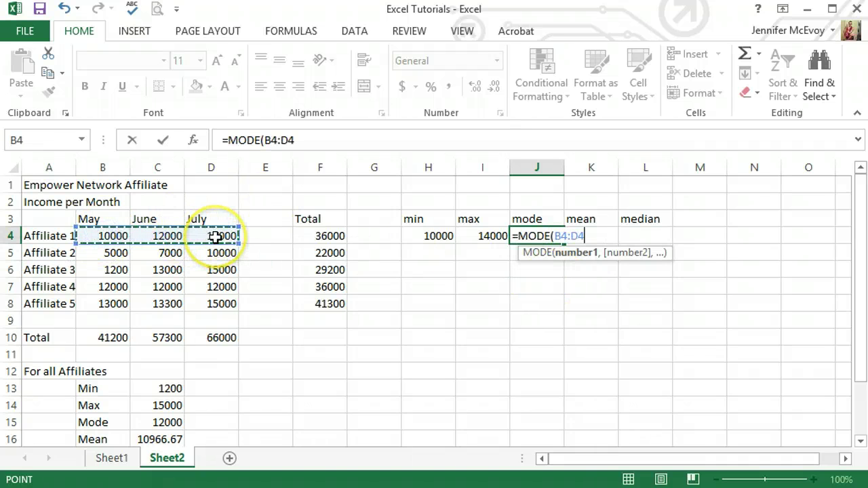
{"action": "key", "text": "Return"}
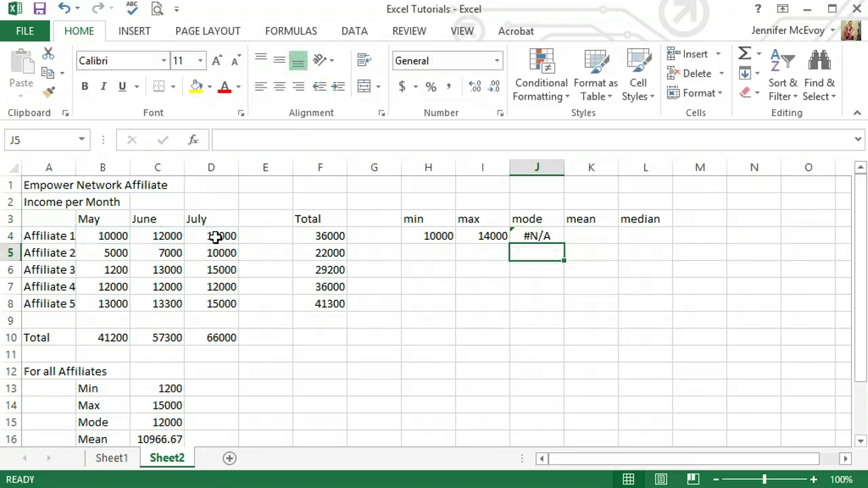
Step: Calculate Affiliate 1's mean monthly income in K4 with the AVERAGE function over B4:D4
{"action": "left_click", "coordinate": [602, 235]}
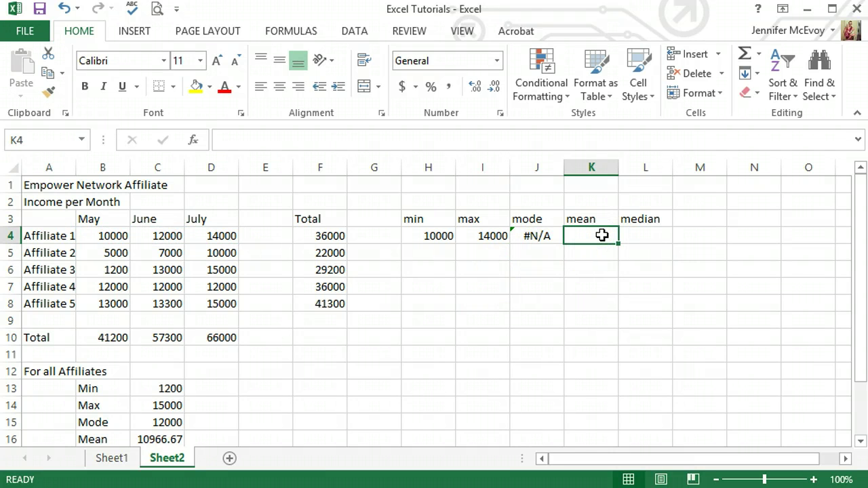
{"action": "type", "text": "=av"}
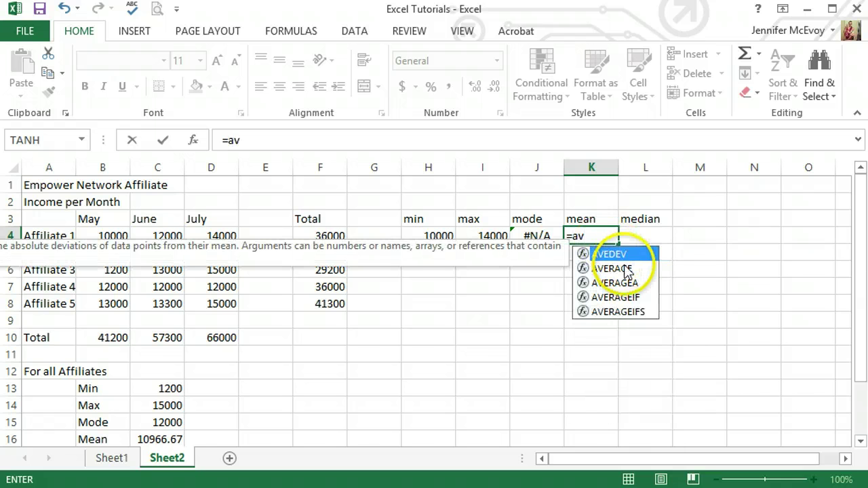
{"action": "double_click", "coordinate": [618, 268]}
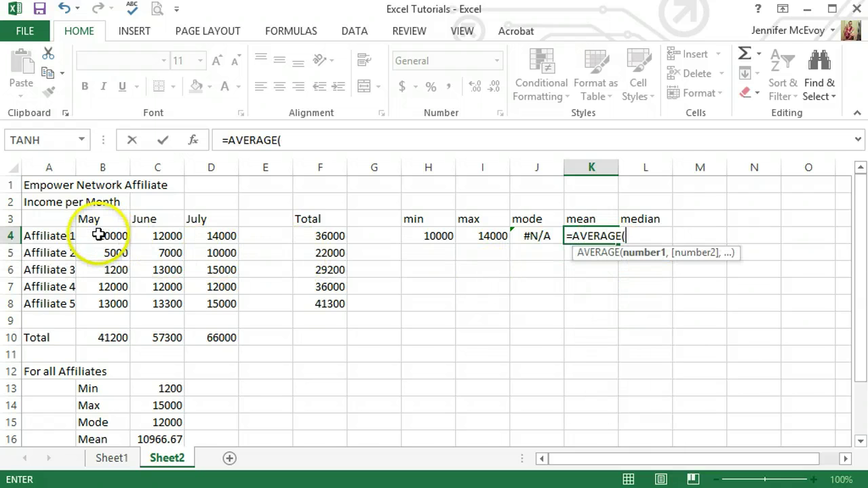
{"action": "left_click_drag", "start_coordinate": [97, 234], "coordinate": [215, 236]}
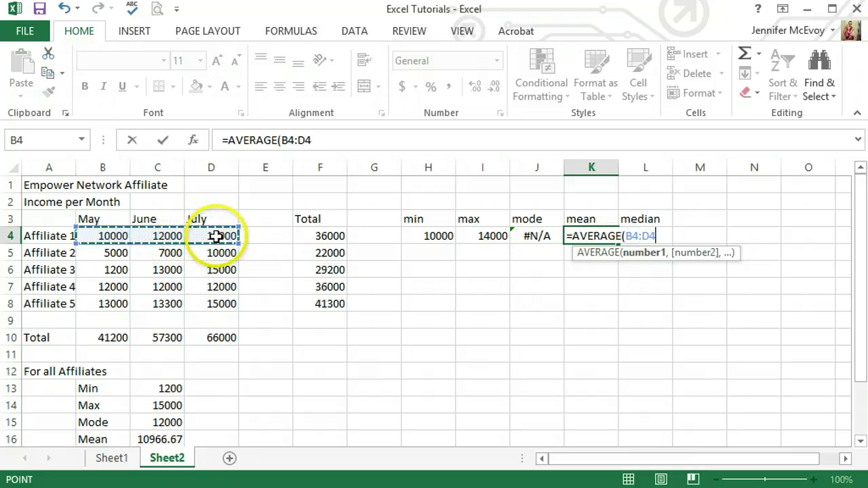
{"action": "key", "text": "Return"}
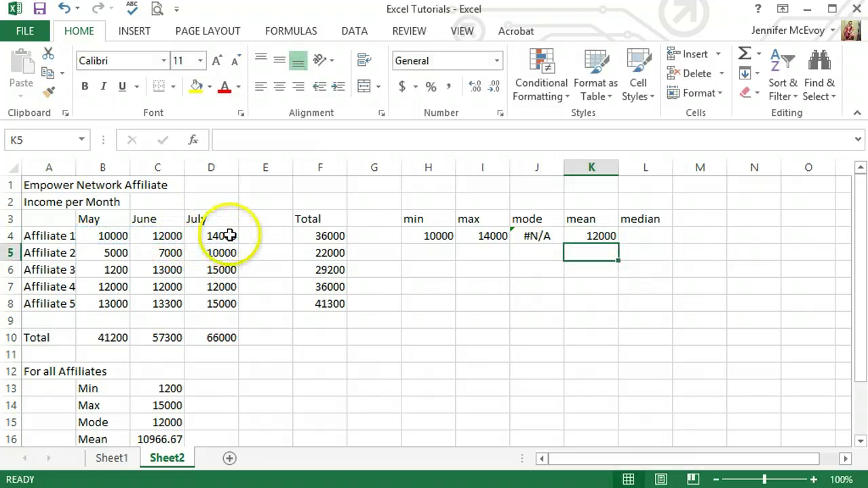
Step: Calculate Affiliate 1's median monthly income in L4 with the MEDIAN function over B4:D4
{"action": "left_click", "coordinate": [631, 234]}
{"action": "type", "text": "="}
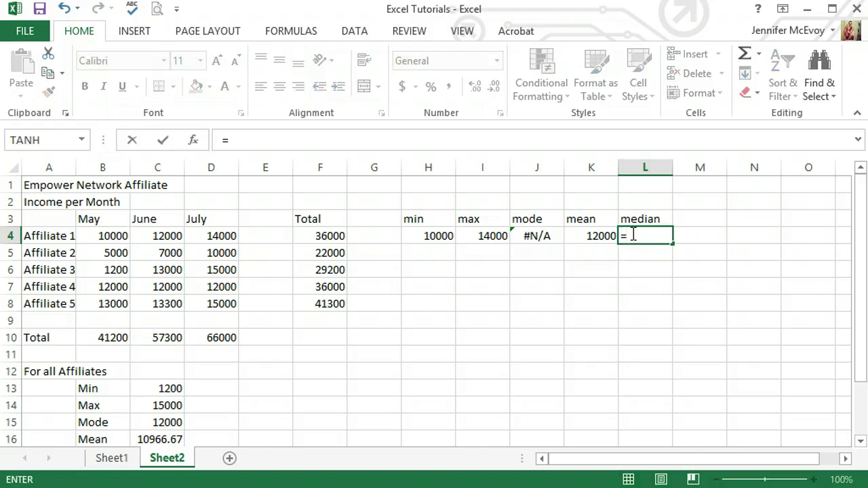
{"action": "type", "text": "me"}
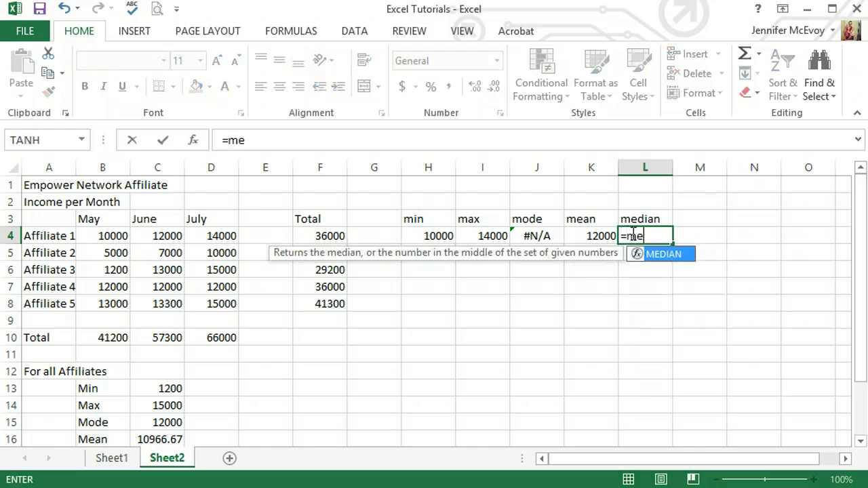
{"action": "double_click", "coordinate": [668, 253]}
{"action": "left_click_drag", "start_coordinate": [89, 233], "coordinate": [219, 235]}
{"action": "left_click", "coordinate": [216, 235]}
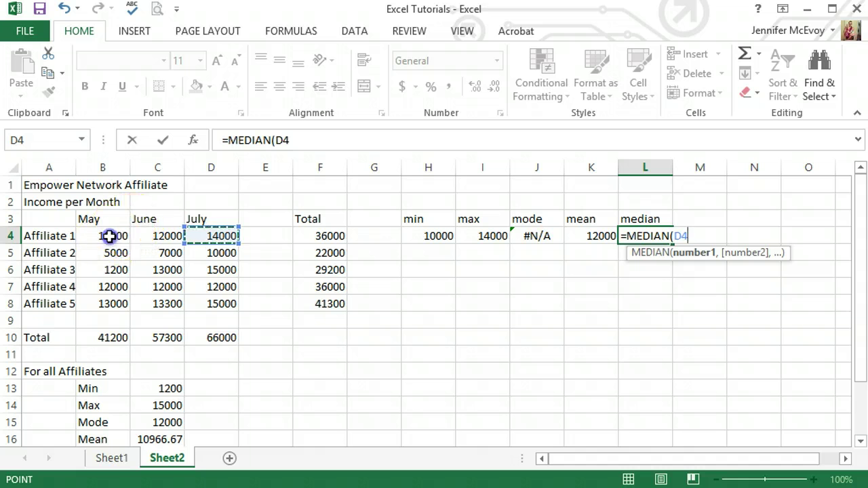
{"action": "left_click_drag", "start_coordinate": [116, 236], "coordinate": [213, 248]}
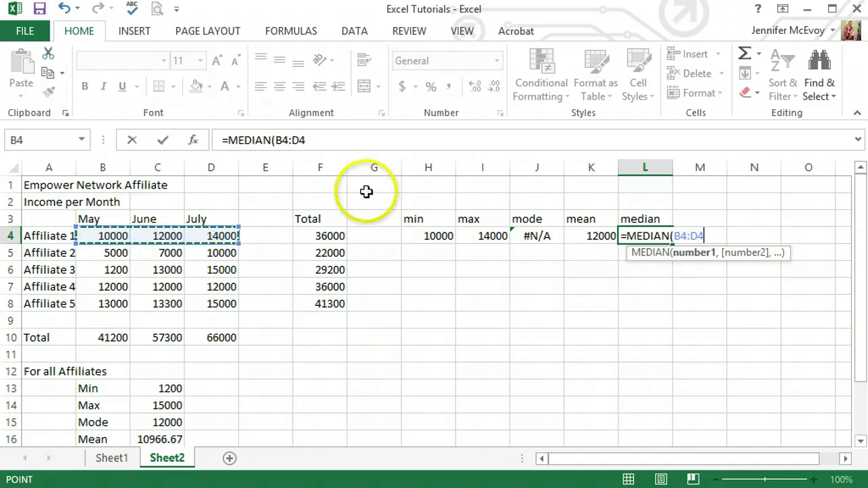
{"action": "key", "text": "Return"}
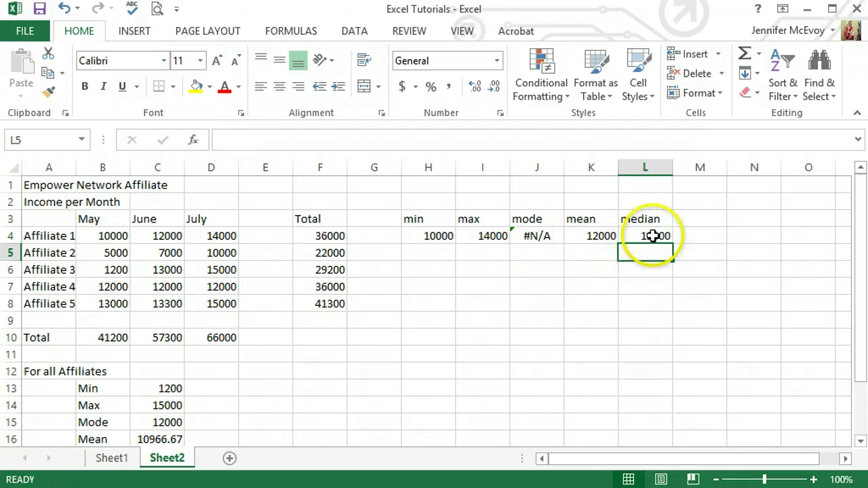
Step: Fill the Affiliate 1 statistics formulas in H4:L4 down through row 8 for the other affiliates
{"action": "double_click", "coordinate": [415, 235]}
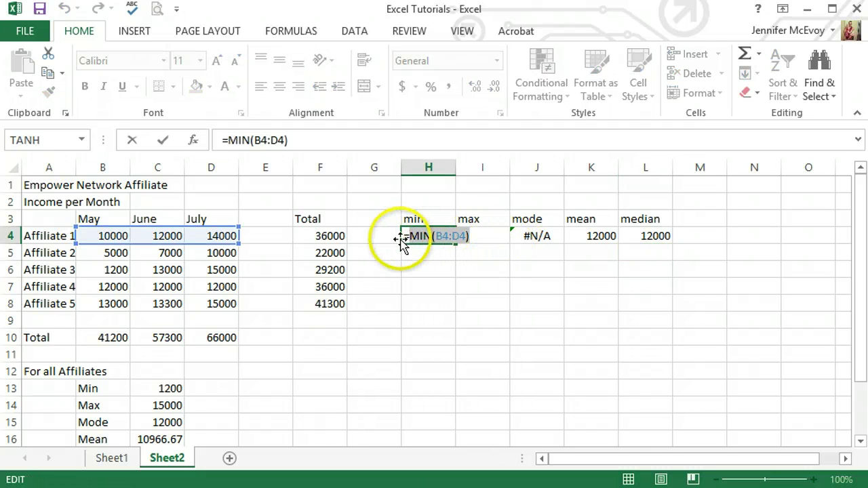
{"action": "key", "text": "Return"}
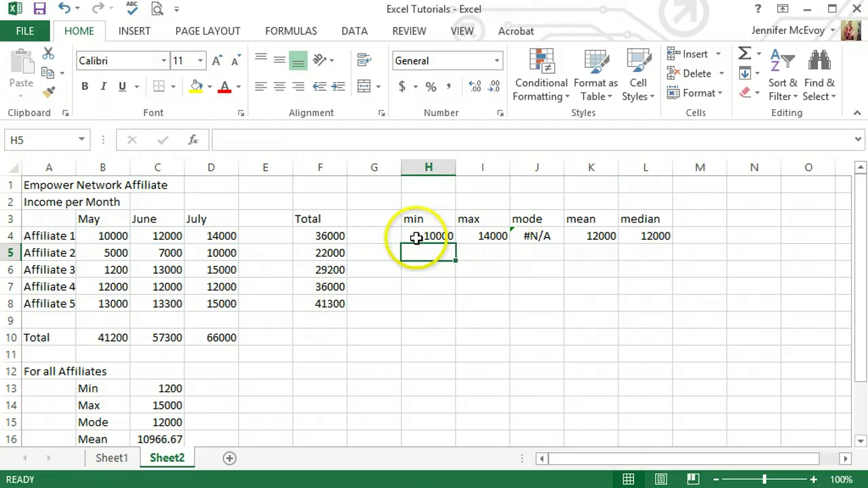
{"action": "left_click_drag", "start_coordinate": [420, 236], "coordinate": [655, 236]}
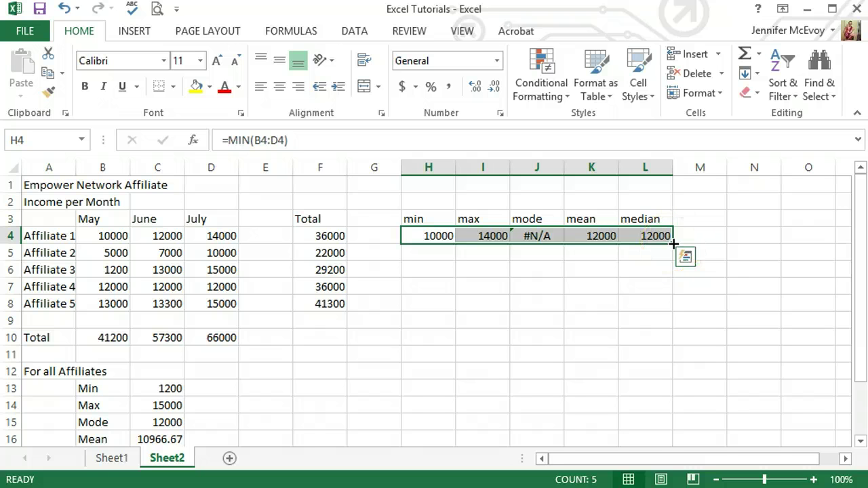
{"action": "left_click_drag", "start_coordinate": [674, 244], "coordinate": [665, 312]}
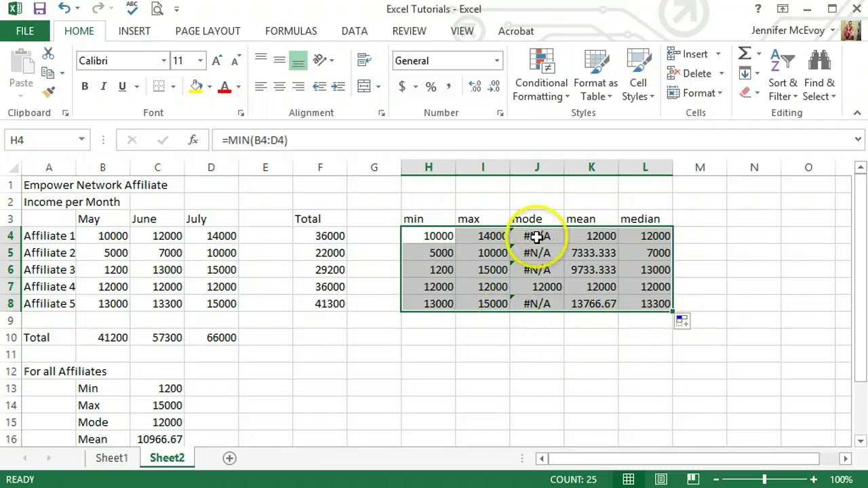
Step: Clear the #N/A mode cells J4, J5, J6 and J8 for Affiliates 1, 2, 3 and 5
{"action": "left_click", "coordinate": [537, 237]}
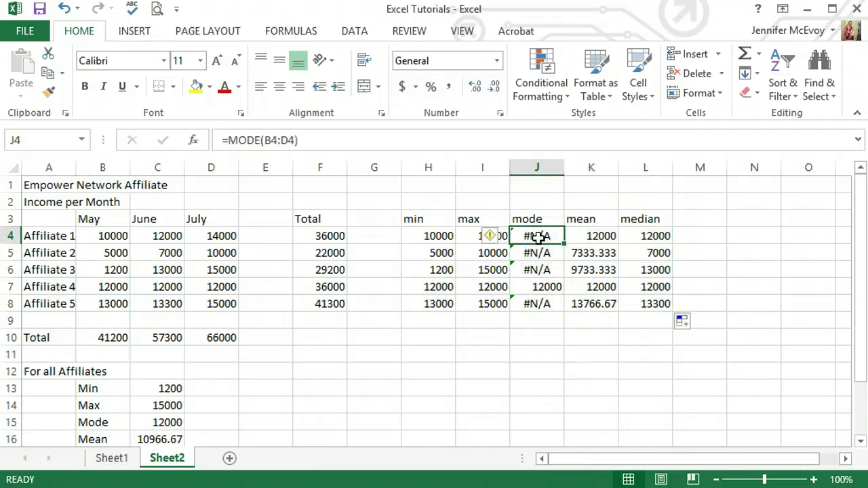
{"action": "key", "text": "Delete"}
{"action": "left_click", "coordinate": [540, 253]}
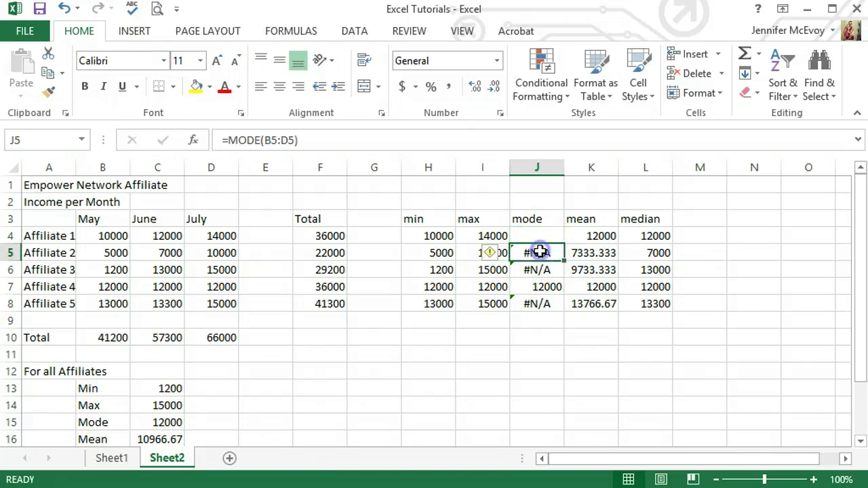
{"action": "key", "text": "Delete"}
{"action": "left_click", "coordinate": [541, 270]}
{"action": "key", "text": "Delete"}
{"action": "left_click", "coordinate": [535, 305]}
{"action": "key", "text": "Delete"}
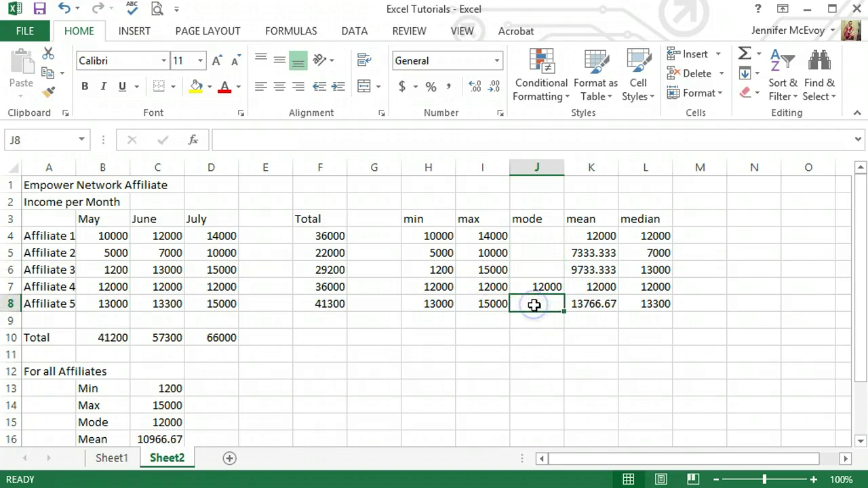